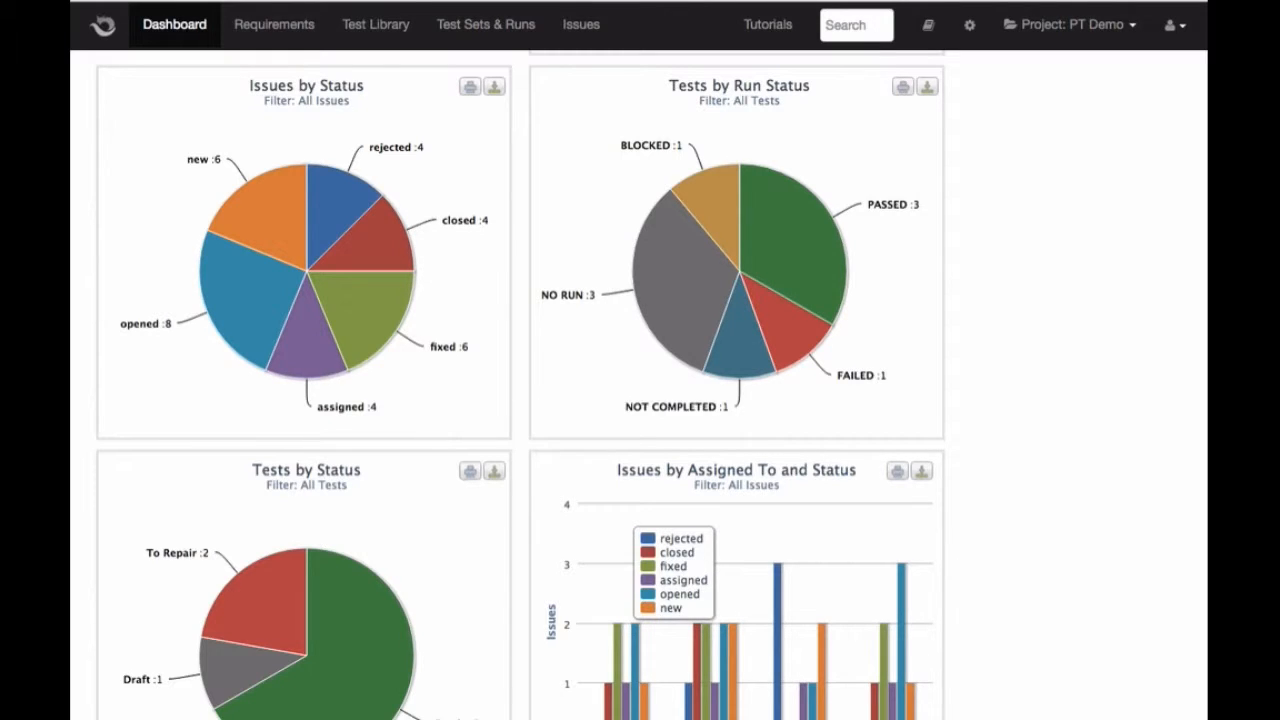
Step: Open the test "Entities and Values creation" from the Test Library to examine its fields
{"action": "left_click", "coordinate": [381, 29]}
{"action": "left_click", "coordinate": [380, 29]}
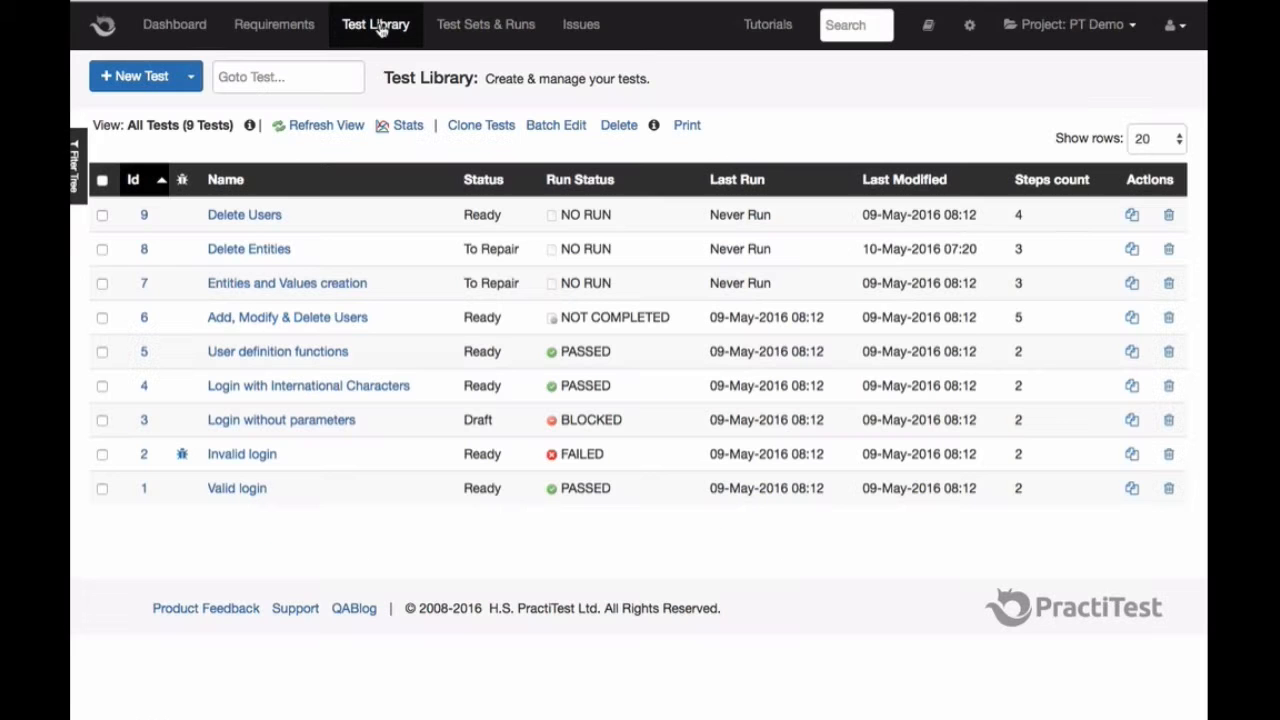
{"action": "left_click", "coordinate": [287, 284]}
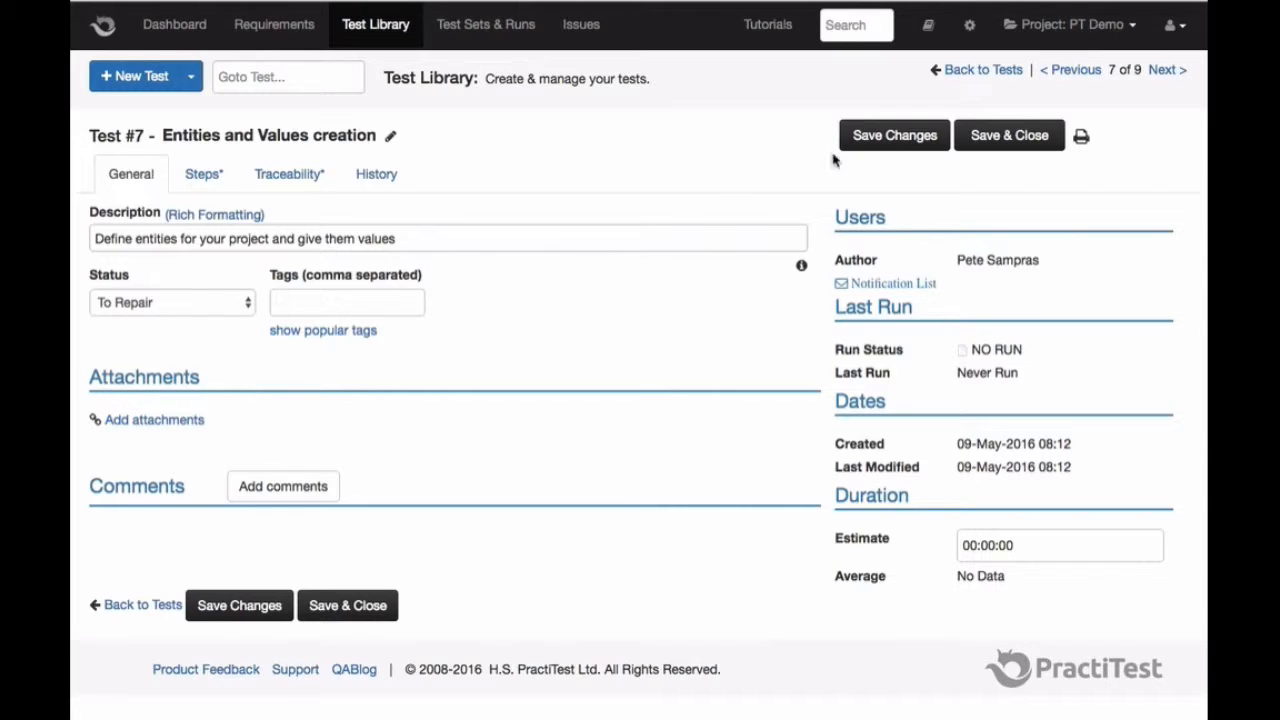
Step: Start a new custom field in the project settings, named Priority, with the List format
{"action": "left_click", "coordinate": [970, 28]}
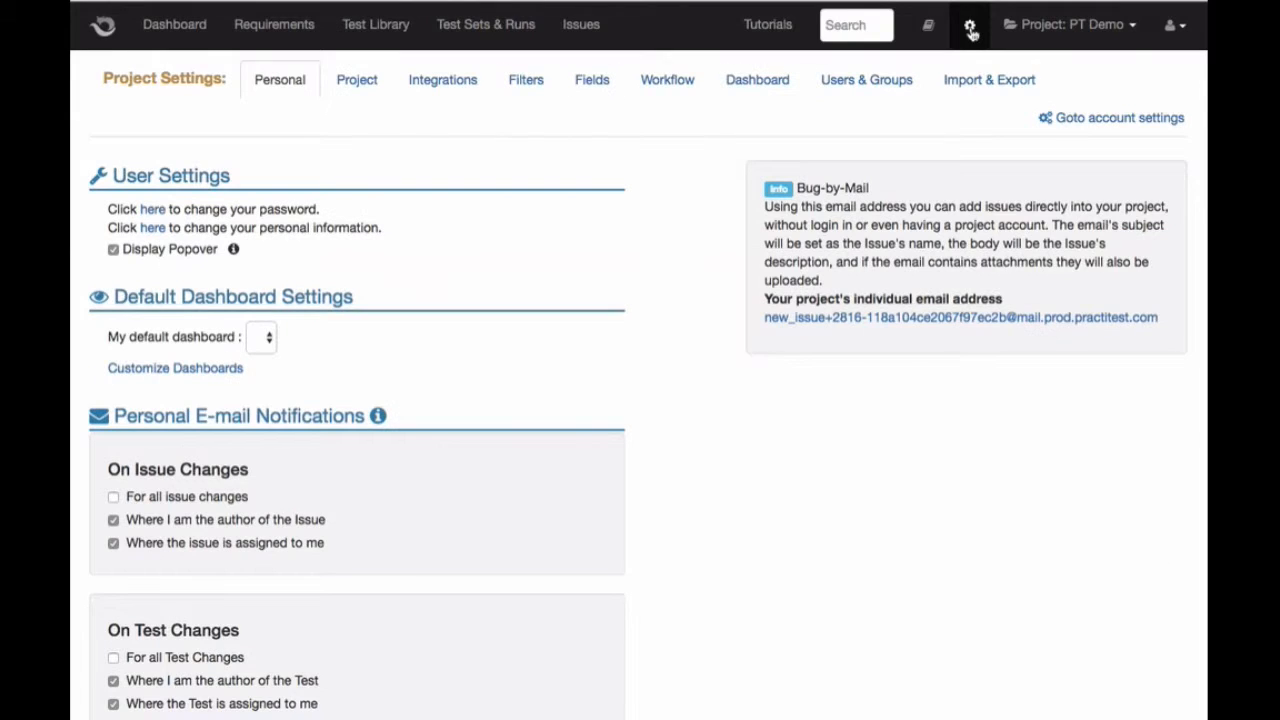
{"action": "left_click", "coordinate": [596, 85]}
{"action": "scroll", "coordinate": [594, 86], "scroll_direction": "down", "scroll_amount": 10}
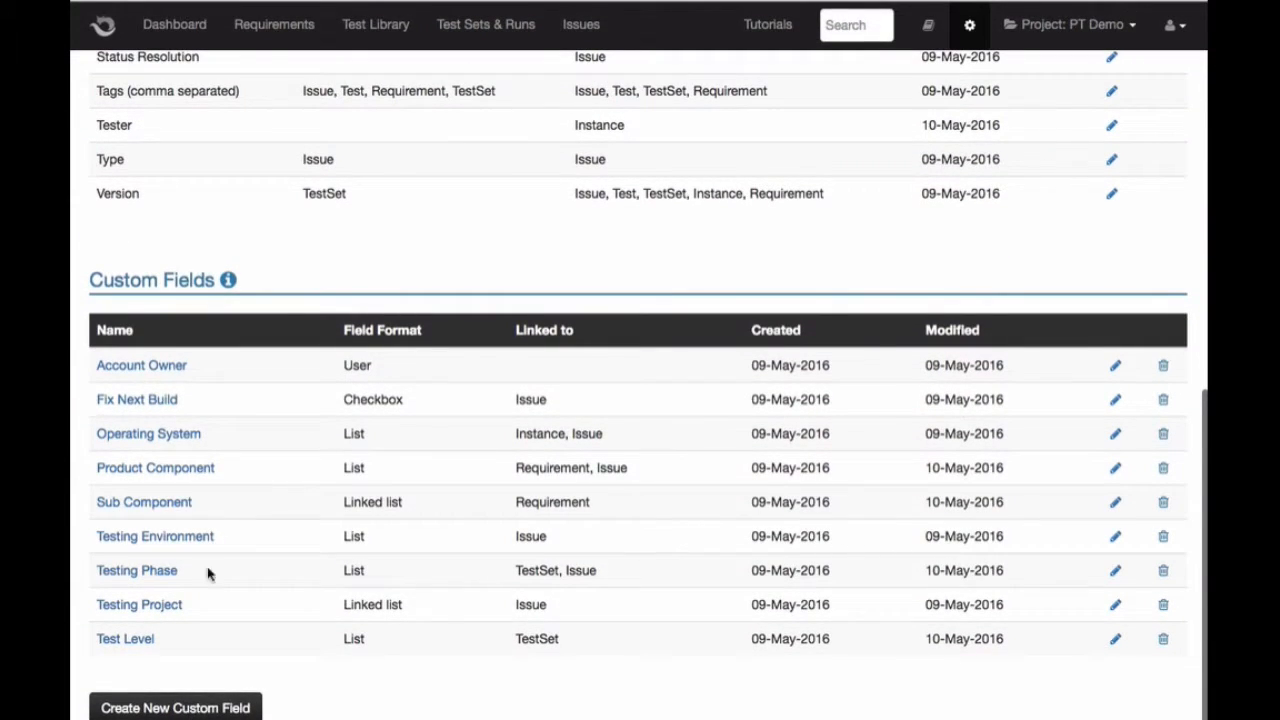
{"action": "left_click", "coordinate": [195, 708]}
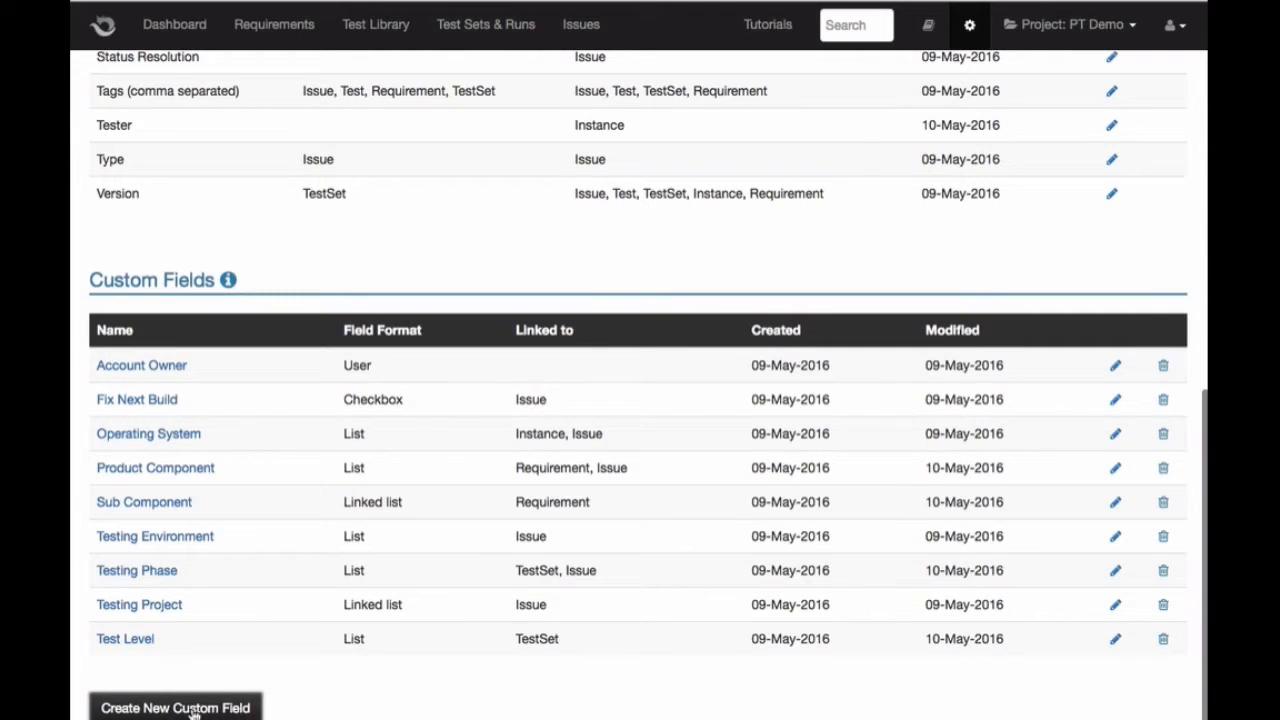
{"action": "left_click", "coordinate": [322, 229]}
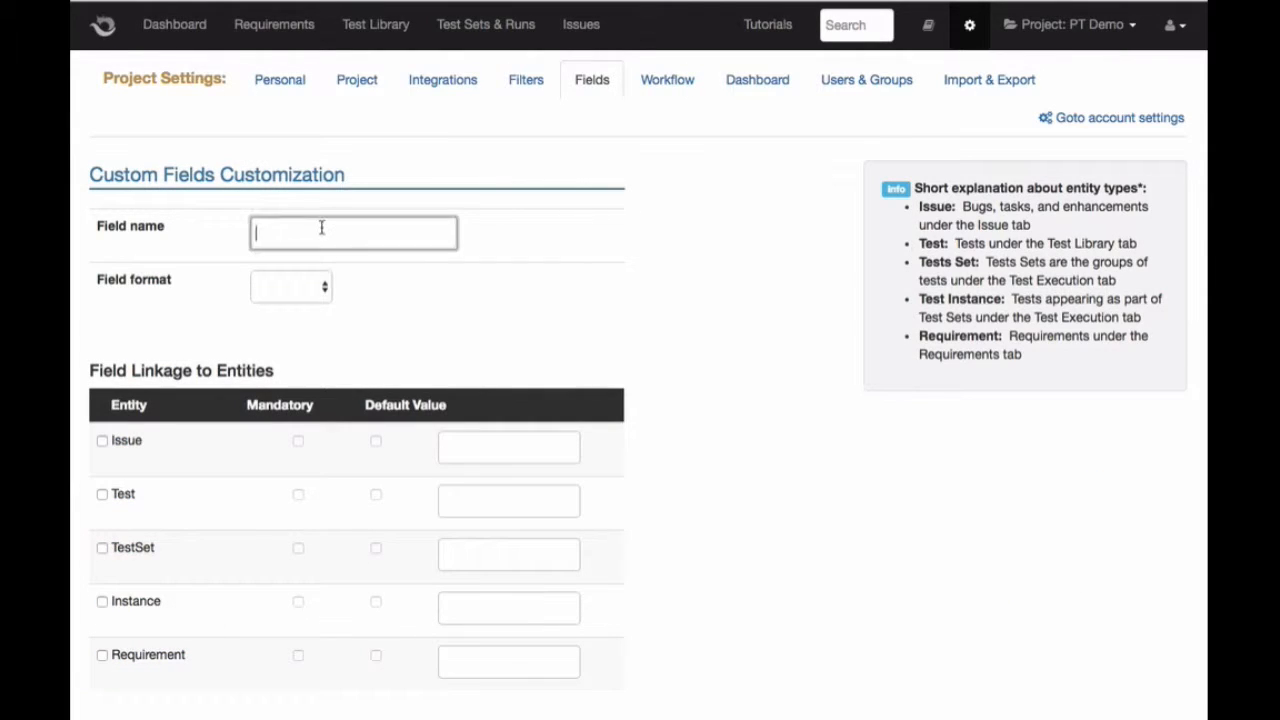
{"action": "type", "text": "Priority"}
{"action": "left_click", "coordinate": [318, 284]}
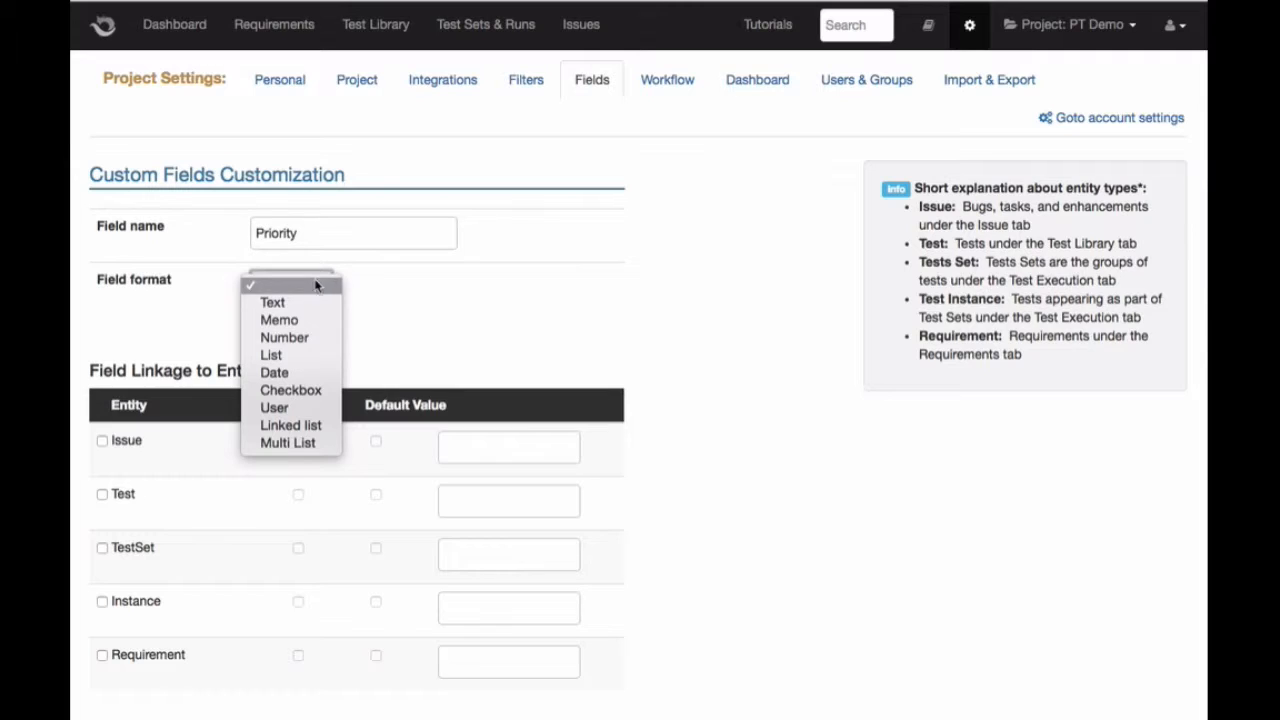
{"action": "left_click", "coordinate": [285, 362]}
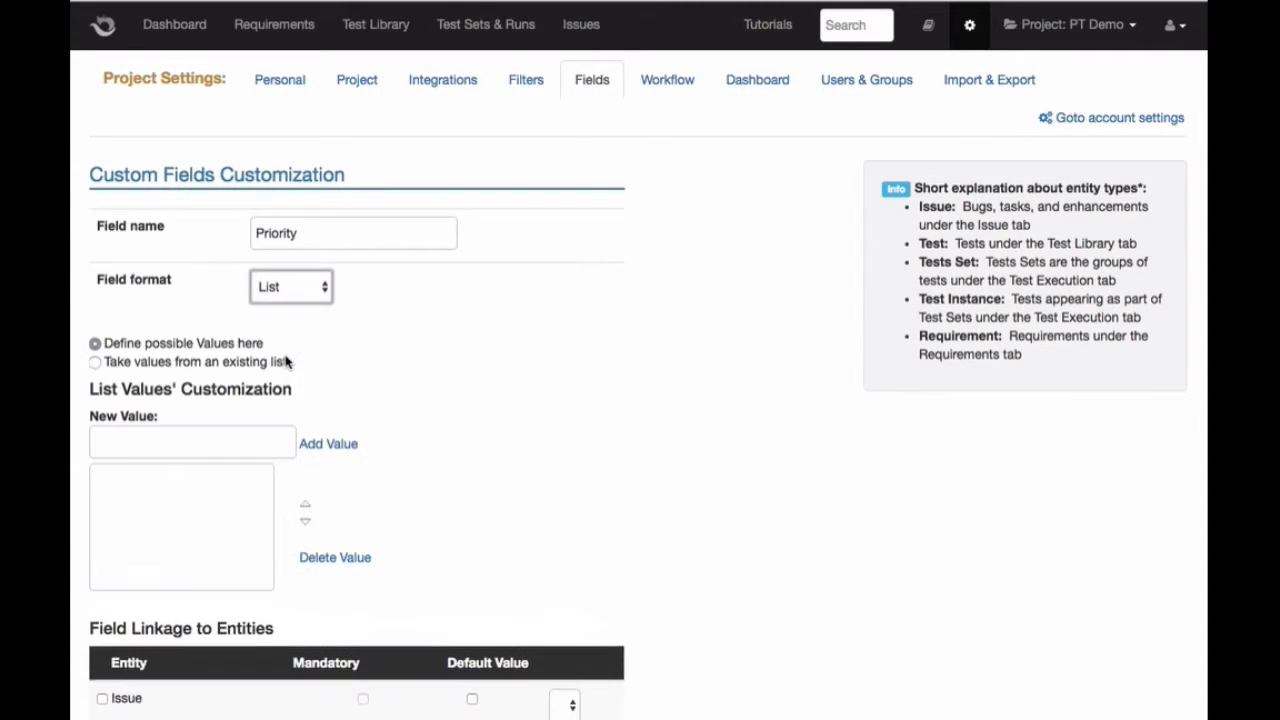
Step: Add the list values High, Med and Low to the Priority field
{"action": "left_click", "coordinate": [201, 439]}
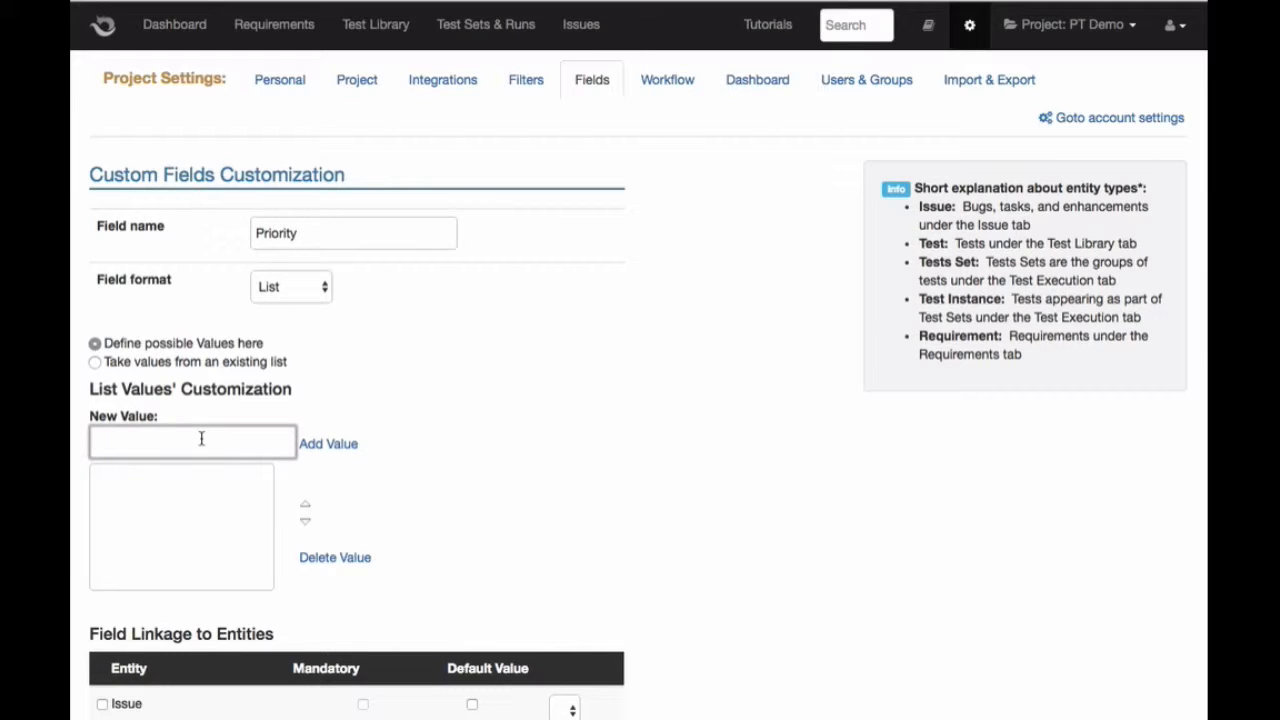
{"action": "type", "text": "High"}
{"action": "left_click", "coordinate": [332, 444]}
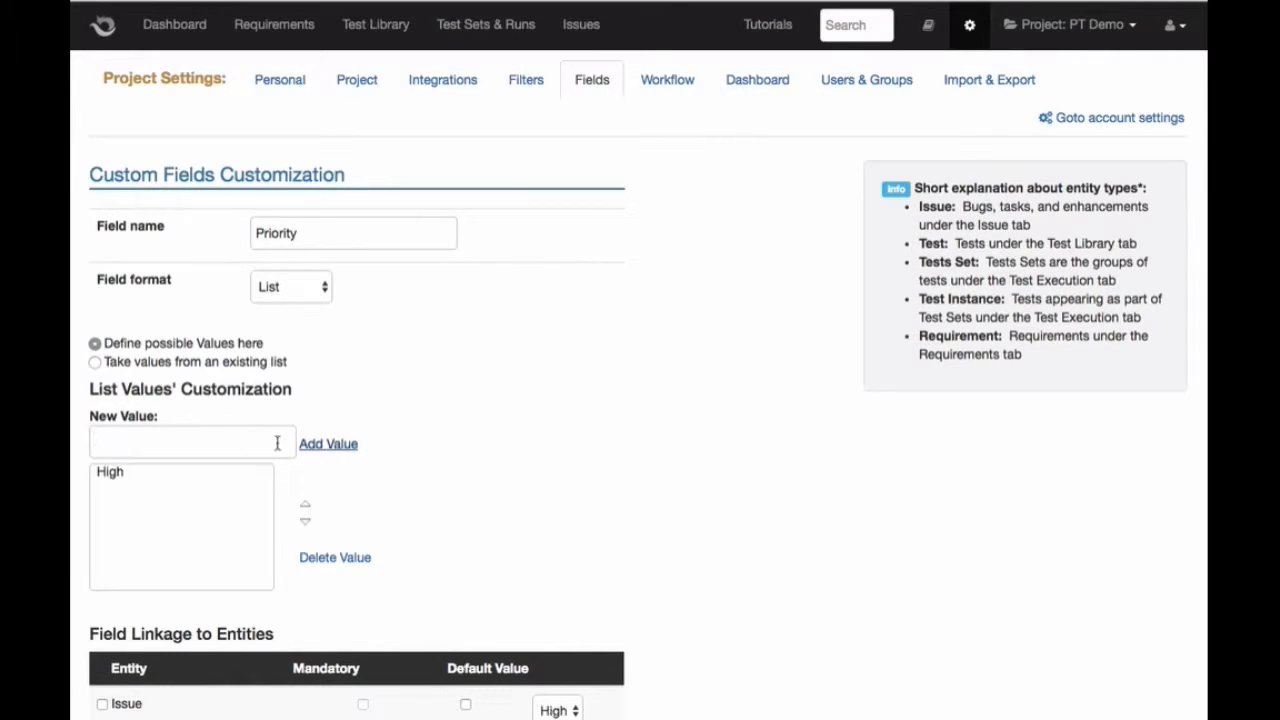
{"action": "left_click", "coordinate": [223, 440]}
{"action": "type", "text": "Med"}
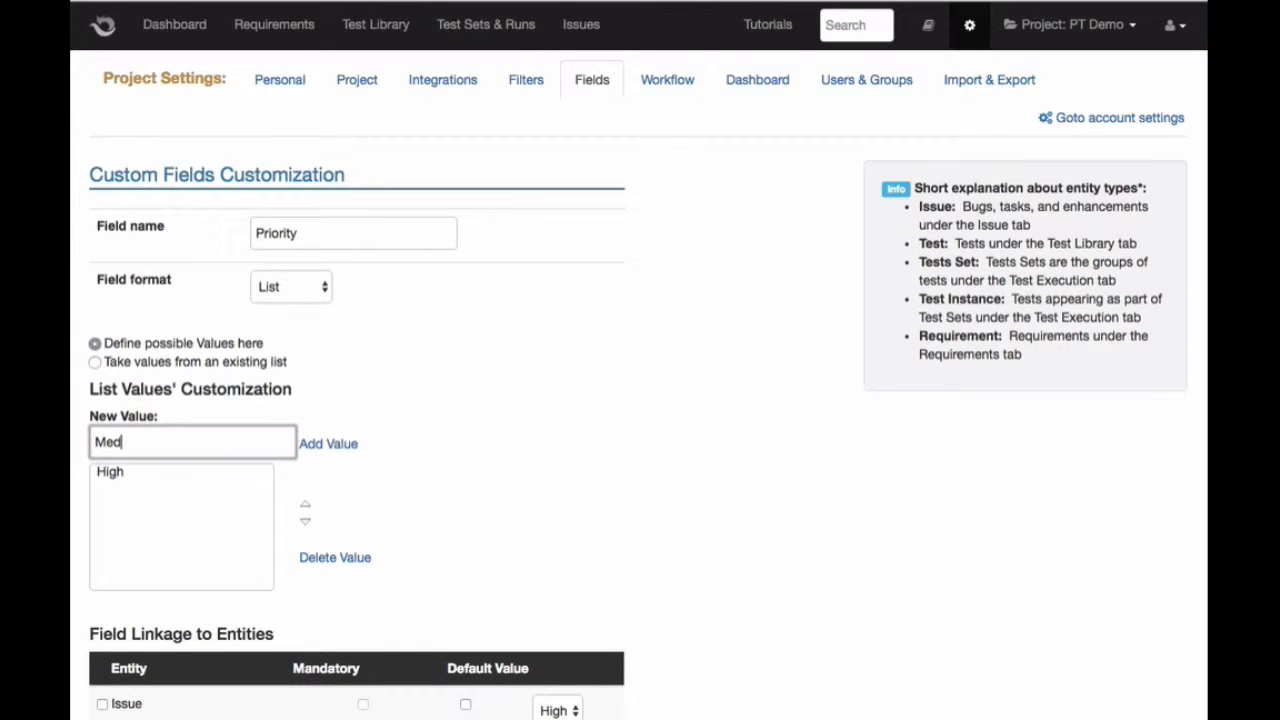
{"action": "left_click", "coordinate": [330, 444]}
{"action": "left_click", "coordinate": [209, 441]}
{"action": "type", "text": "Low"}
{"action": "left_click", "coordinate": [318, 444]}
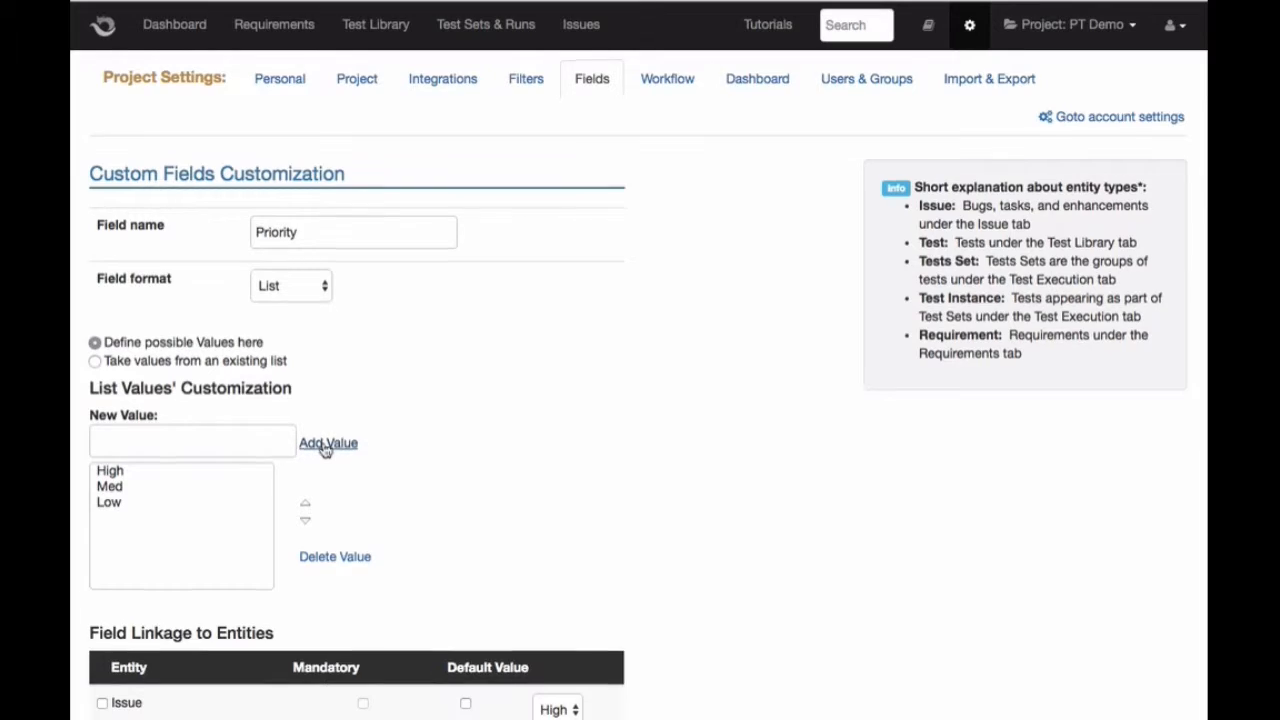
Step: Link the Priority field to the Test and Requirement entities and create the field
{"action": "scroll", "coordinate": [323, 449], "scroll_direction": "down", "scroll_amount": 3}
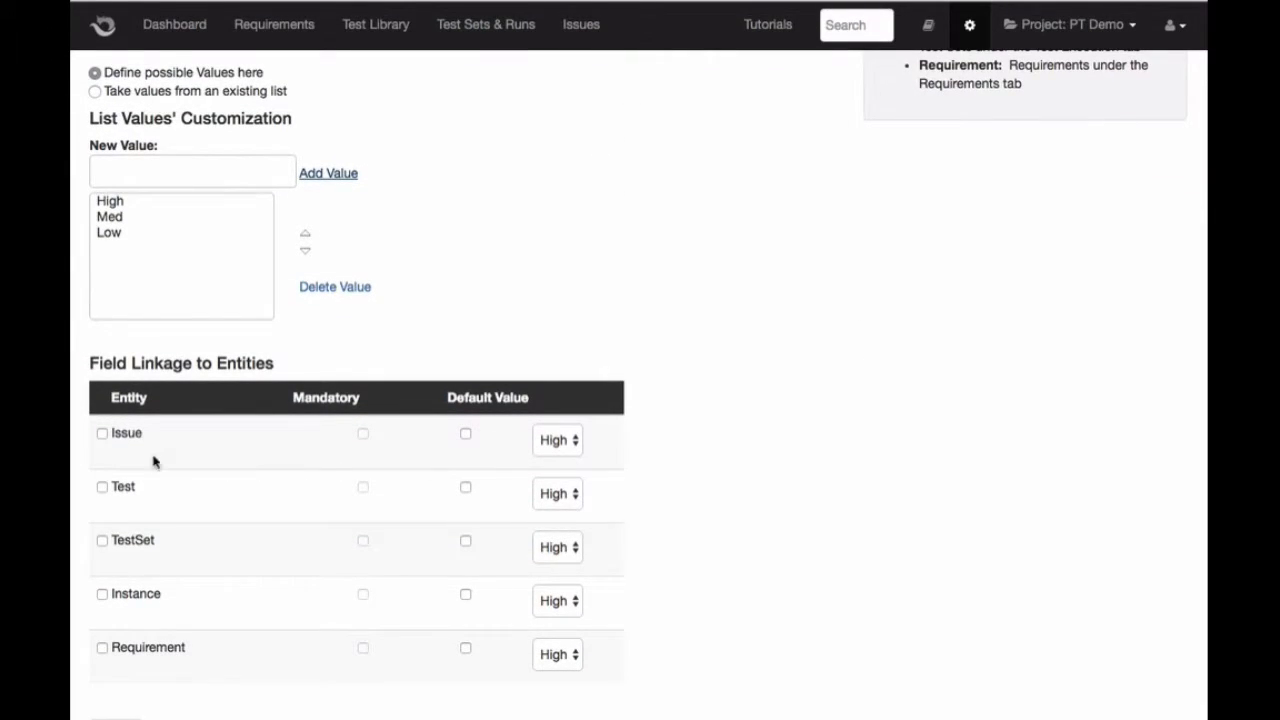
{"action": "left_click", "coordinate": [102, 487]}
{"action": "left_click", "coordinate": [102, 648]}
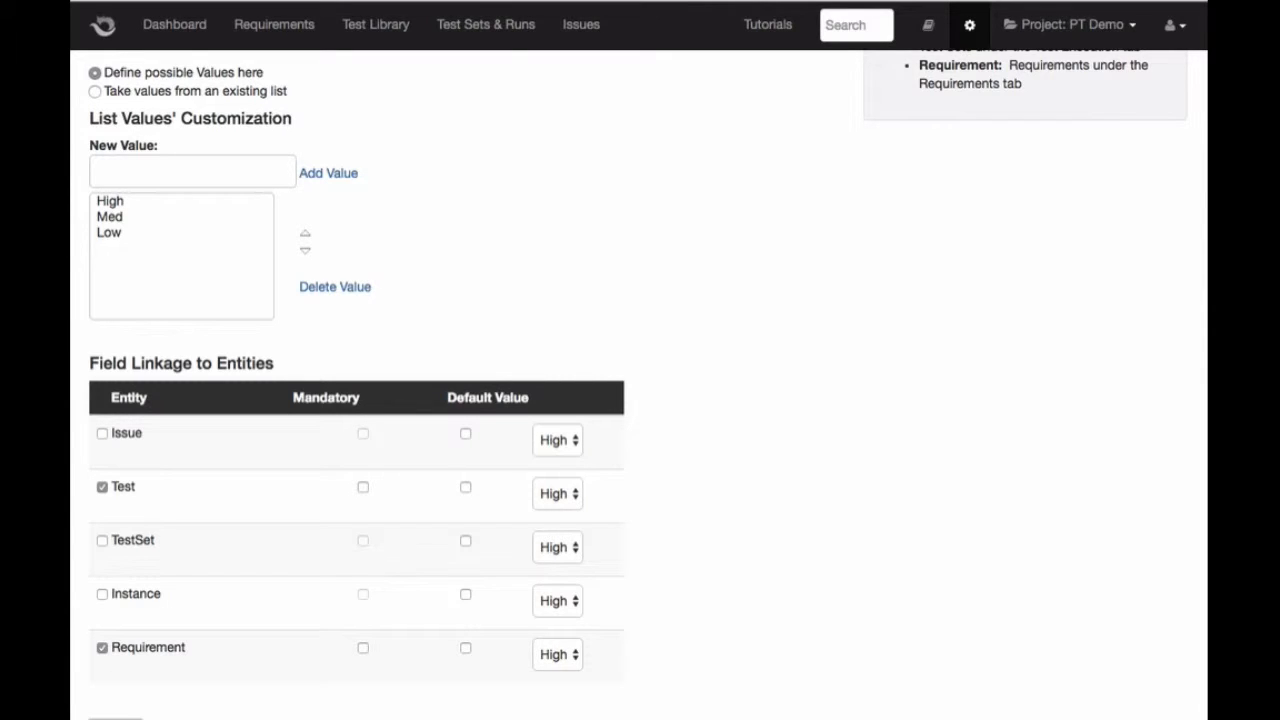
{"action": "left_click", "coordinate": [116, 718]}
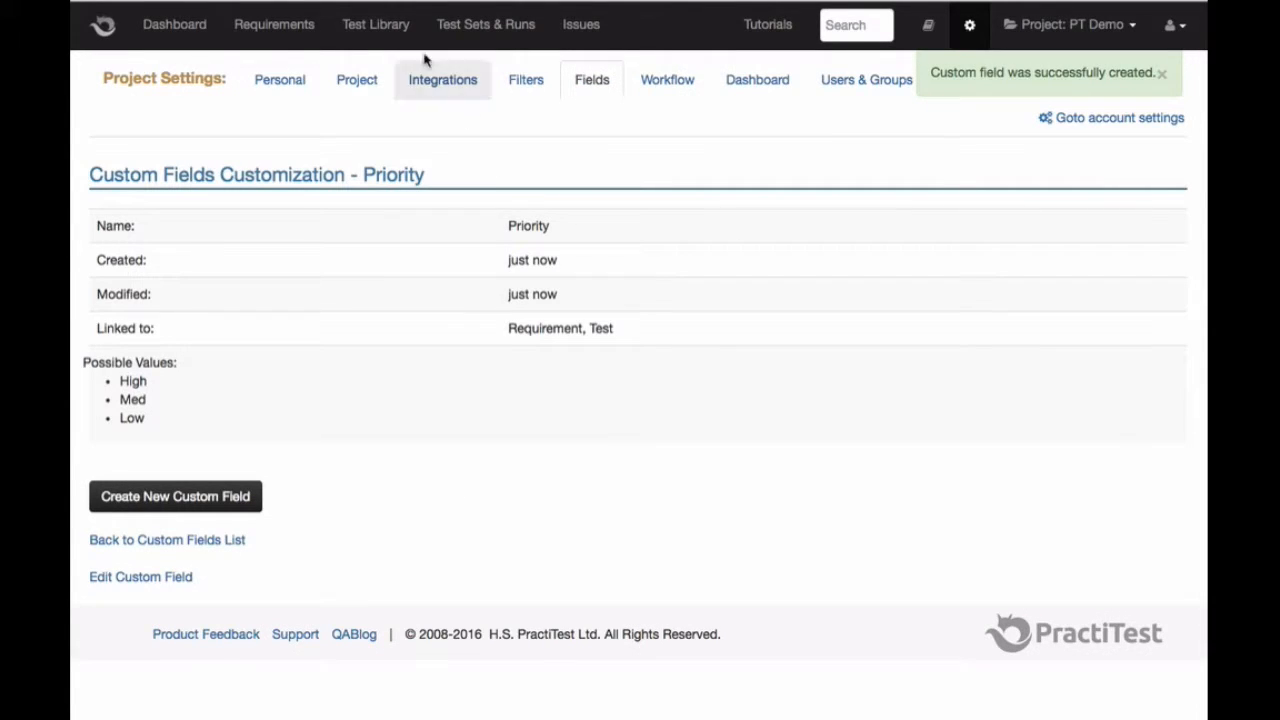
Step: Set the Priority of the "Delete Entities" test to Med and save the test
{"action": "left_click", "coordinate": [377, 26]}
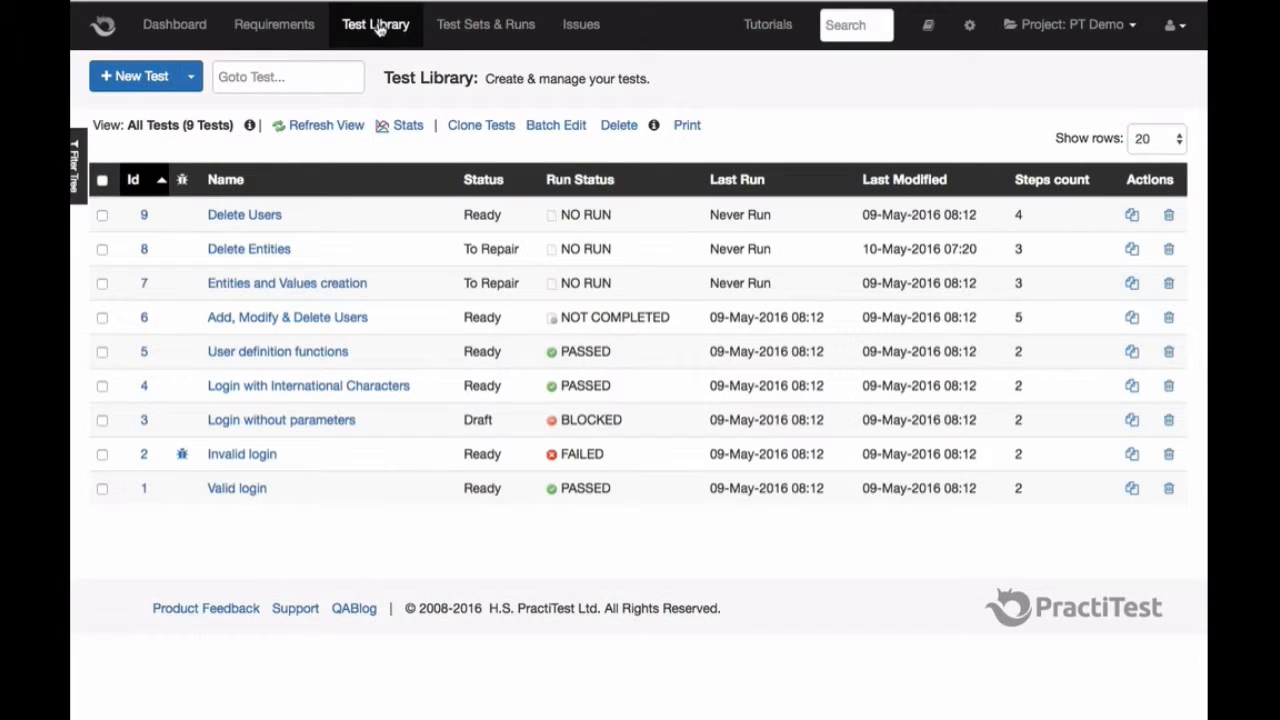
{"action": "left_click", "coordinate": [270, 250]}
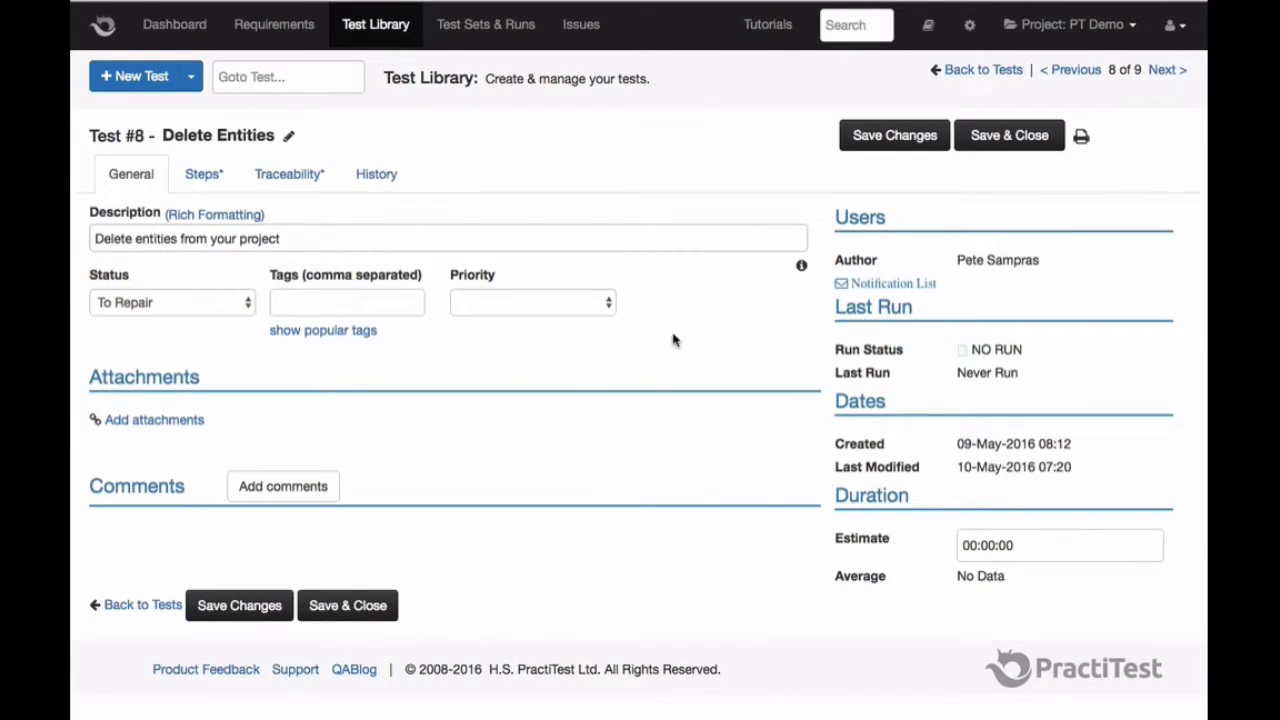
{"action": "left_click", "coordinate": [520, 302]}
{"action": "left_click", "coordinate": [516, 335]}
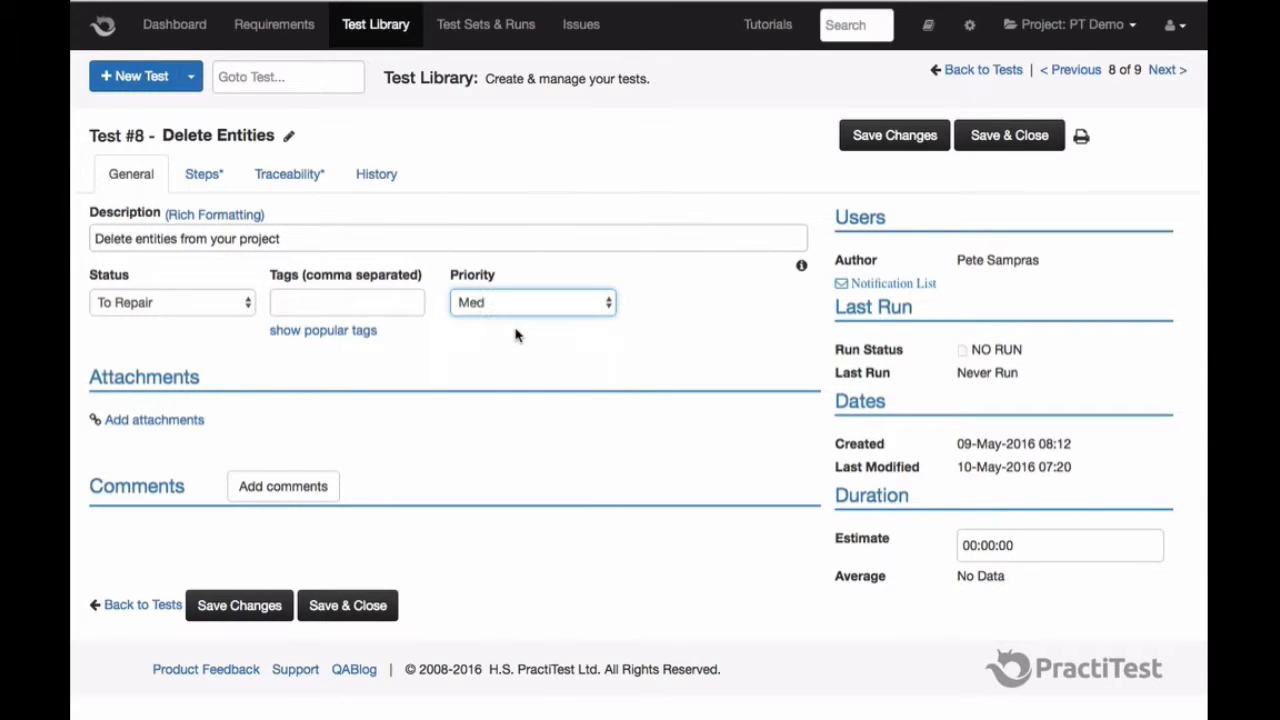
{"action": "left_click", "coordinate": [890, 134]}
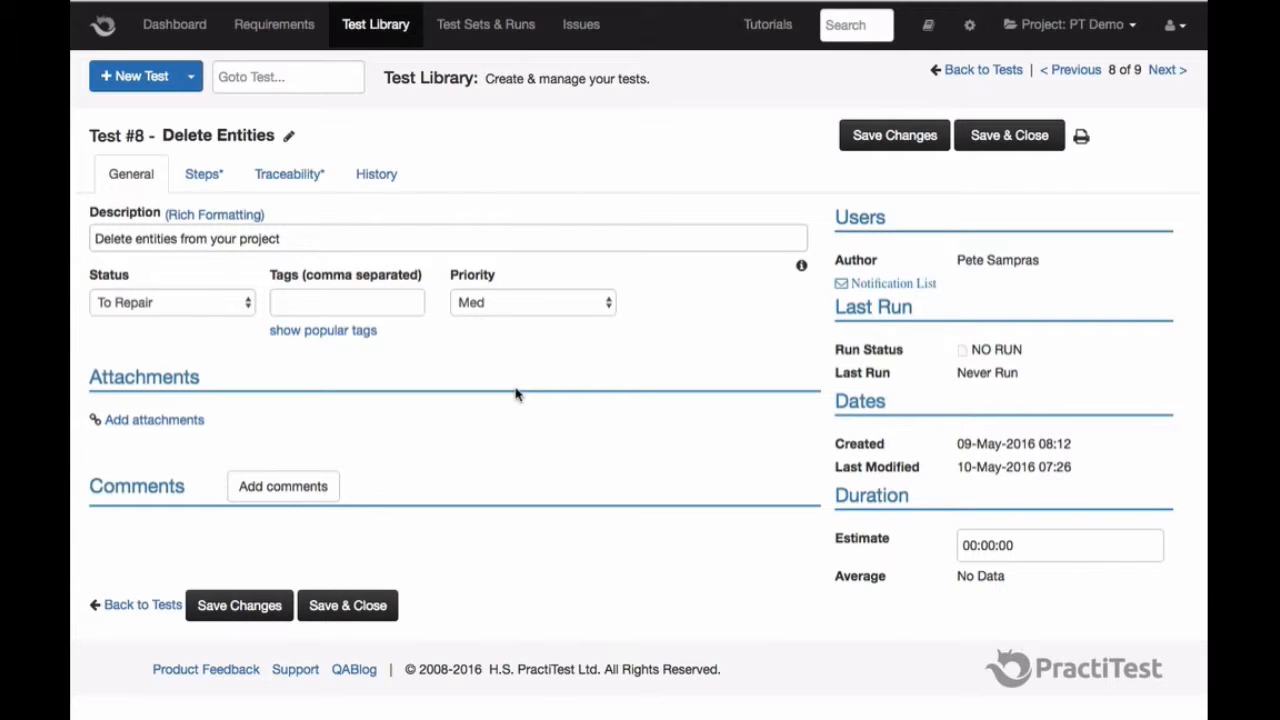
Step: Start another custom field in the project settings, named Products, with the Multi List format
{"action": "left_click", "coordinate": [969, 32]}
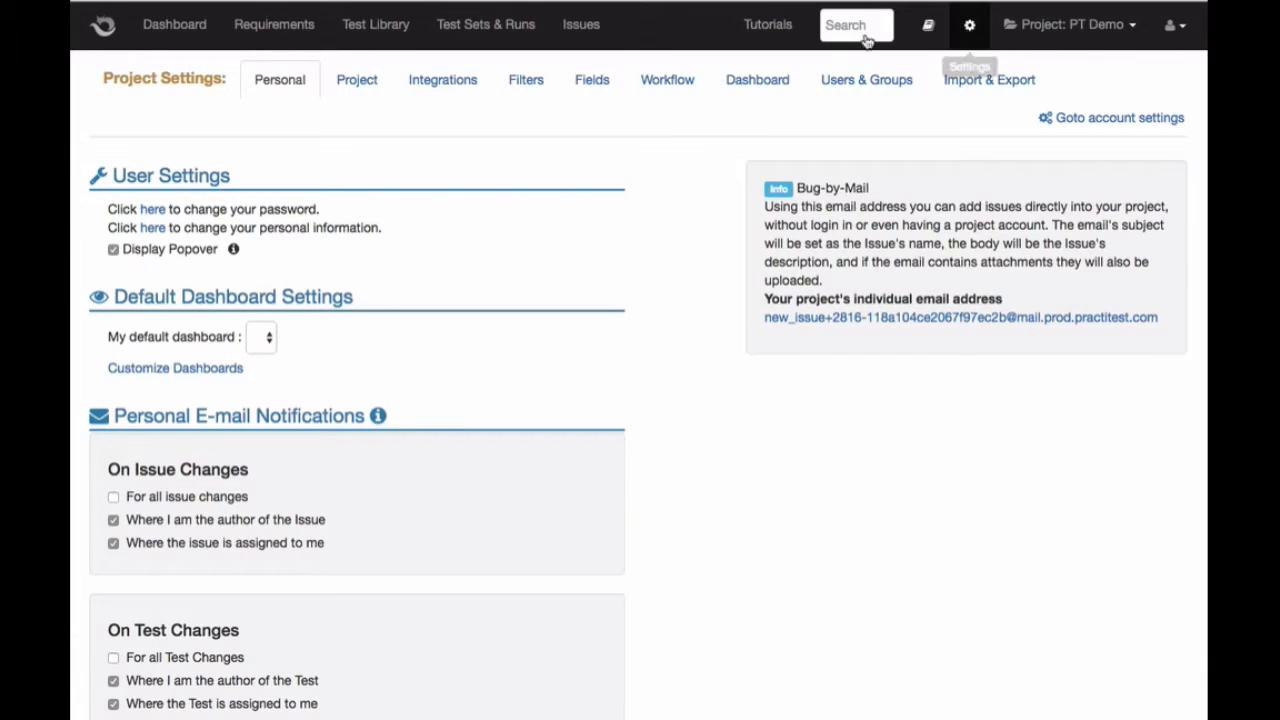
{"action": "left_click", "coordinate": [583, 84]}
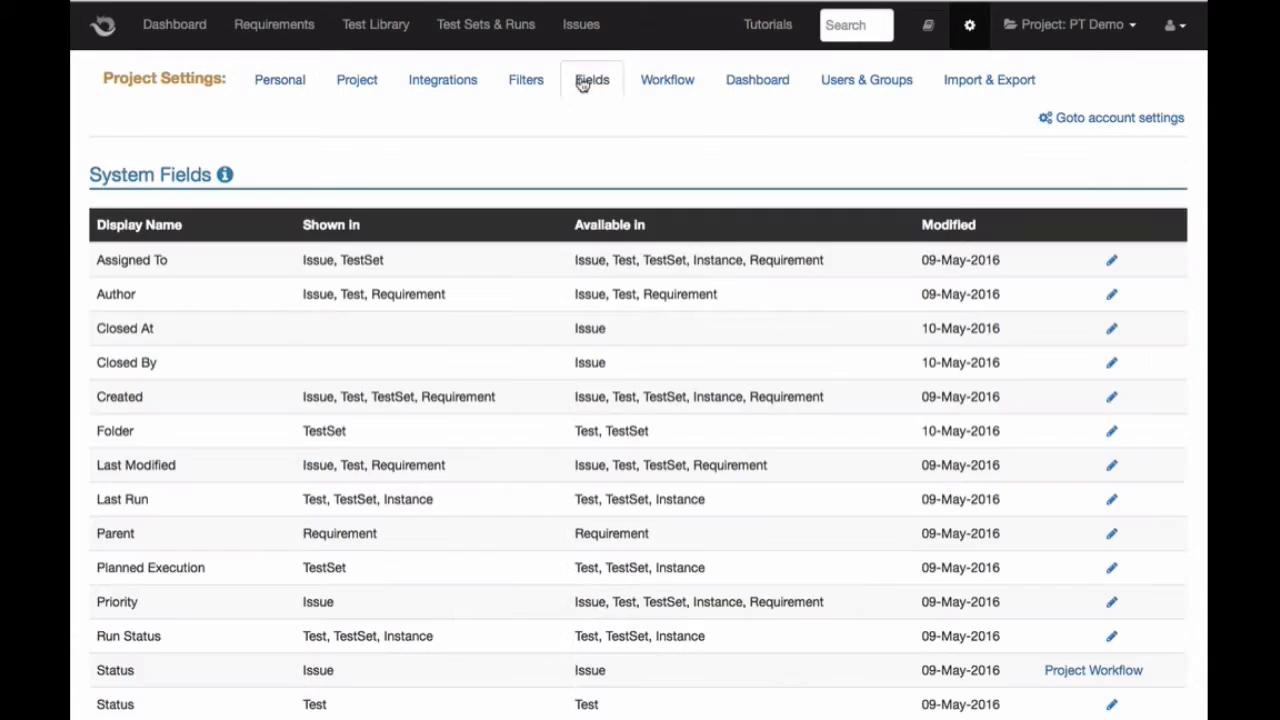
{"action": "scroll", "coordinate": [580, 86], "scroll_direction": "down", "scroll_amount": 10}
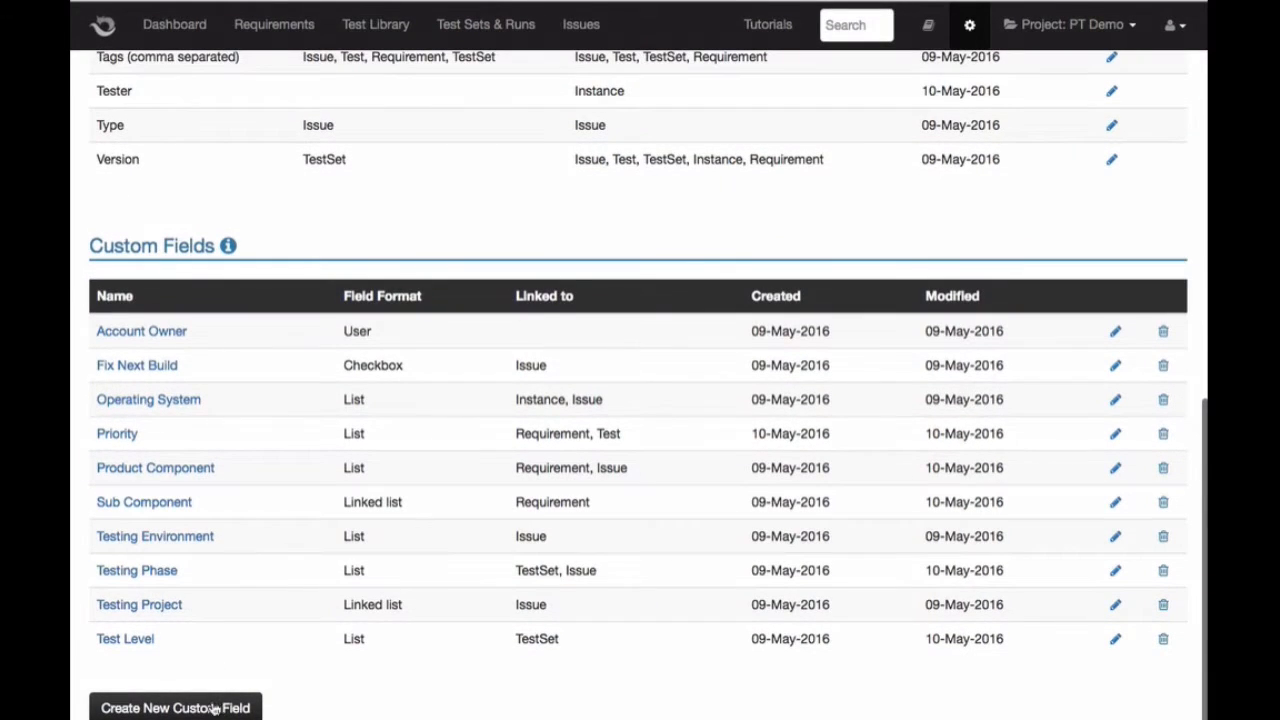
{"action": "left_click", "coordinate": [208, 710]}
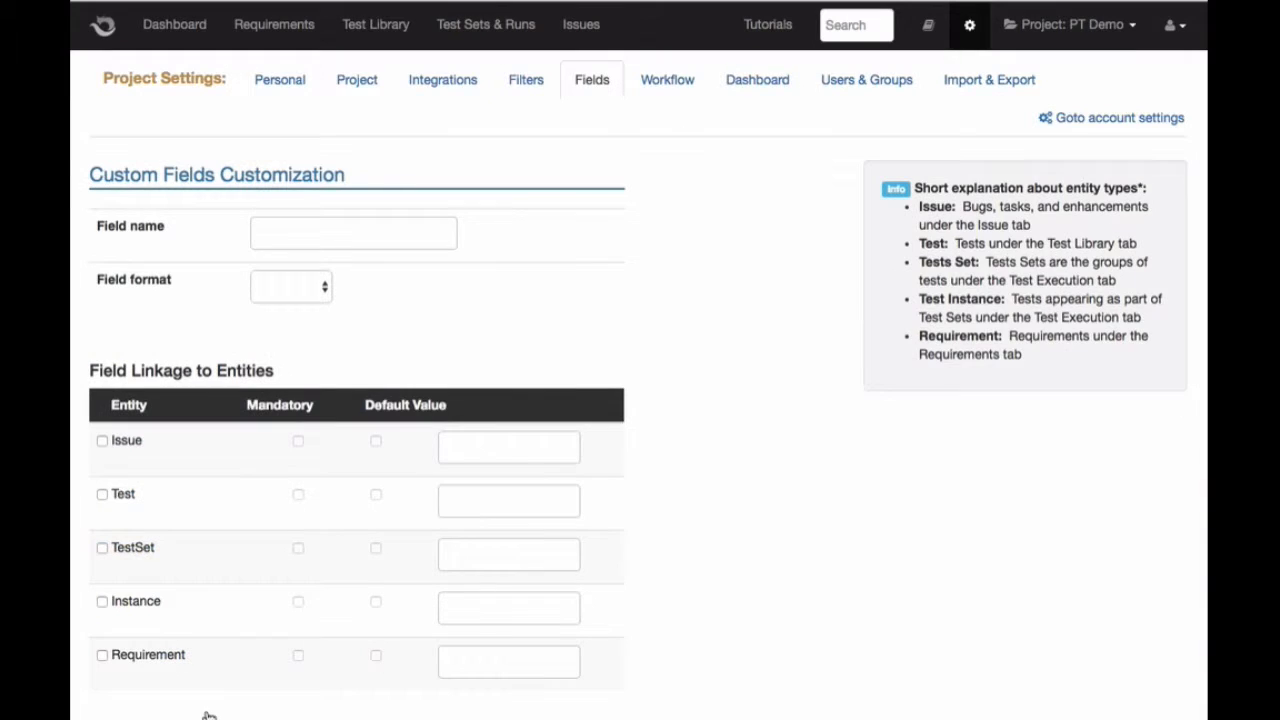
{"action": "left_click", "coordinate": [378, 232]}
{"action": "type", "text": "Products"}
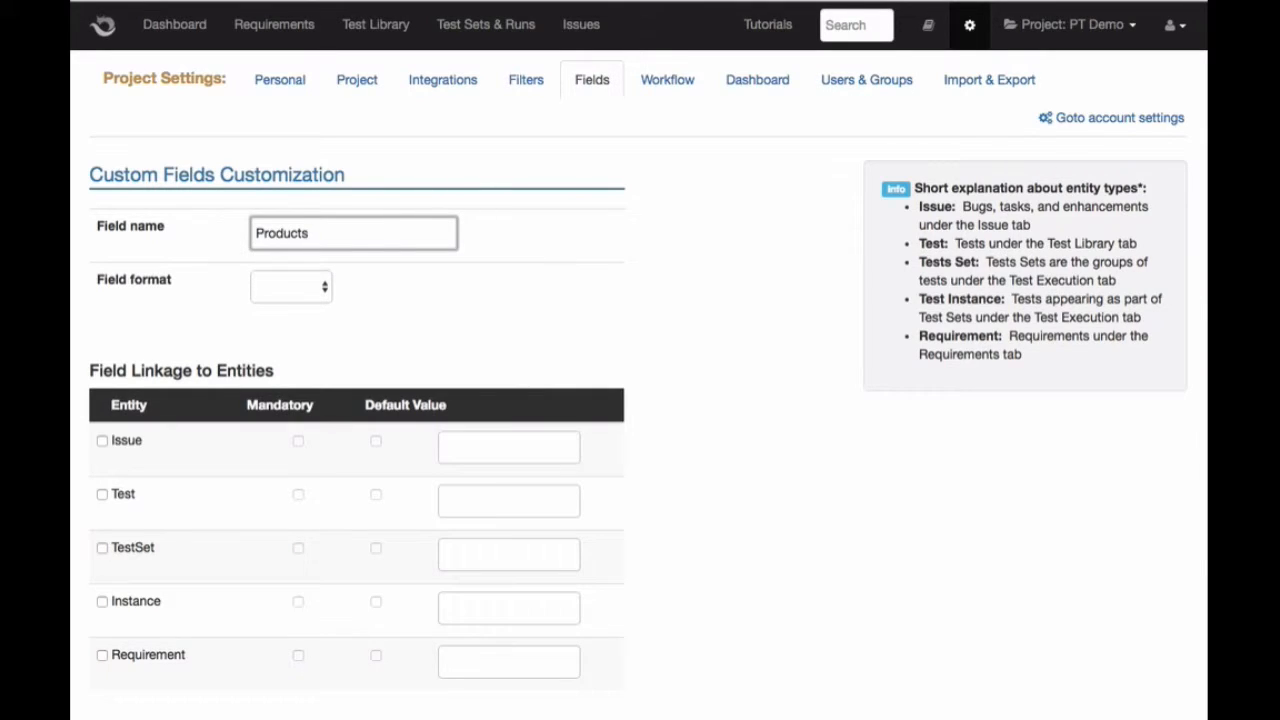
{"action": "left_click", "coordinate": [300, 289]}
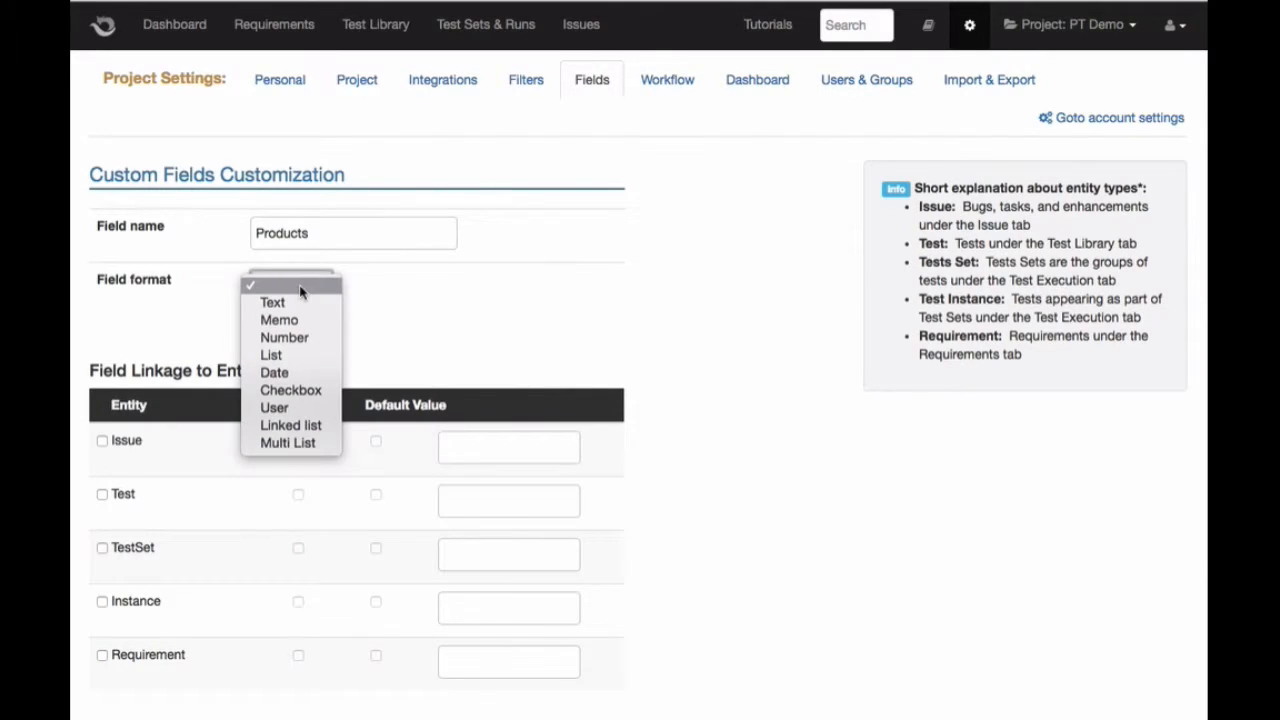
{"action": "left_click", "coordinate": [289, 446]}
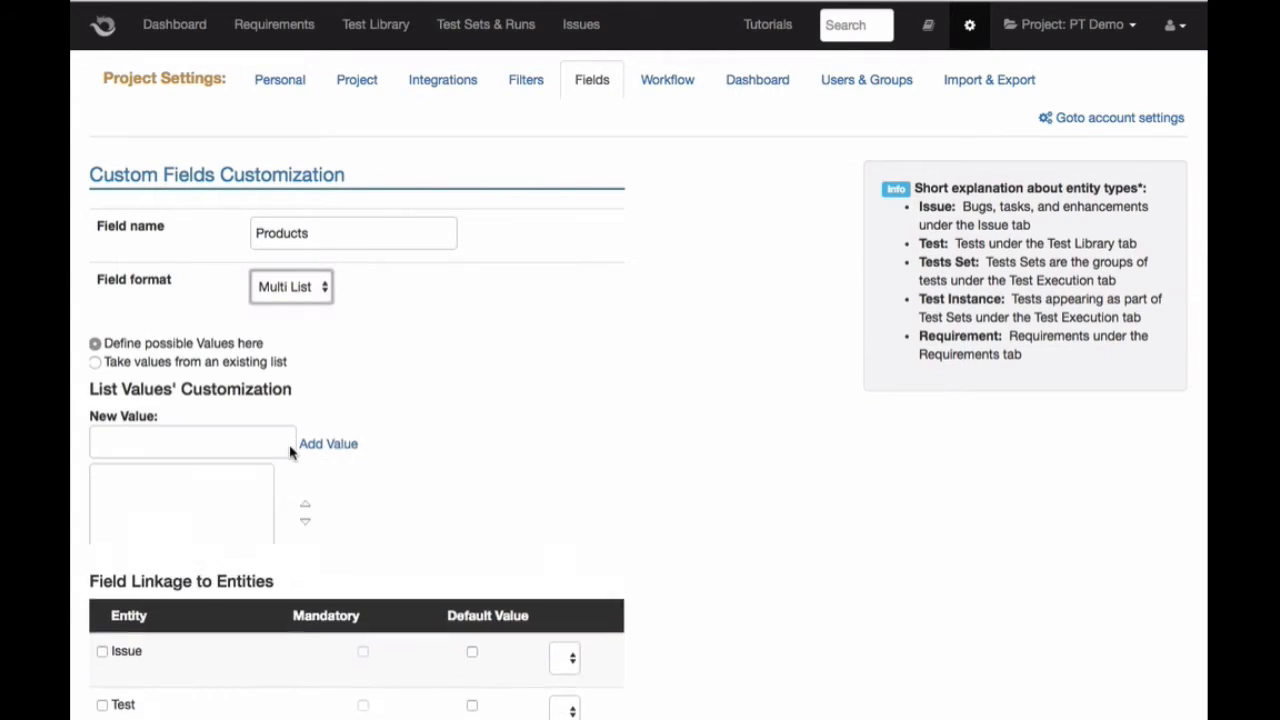
Step: Add the list values Prod A, Prod B and Prod C to the Products field
{"action": "left_click", "coordinate": [231, 443]}
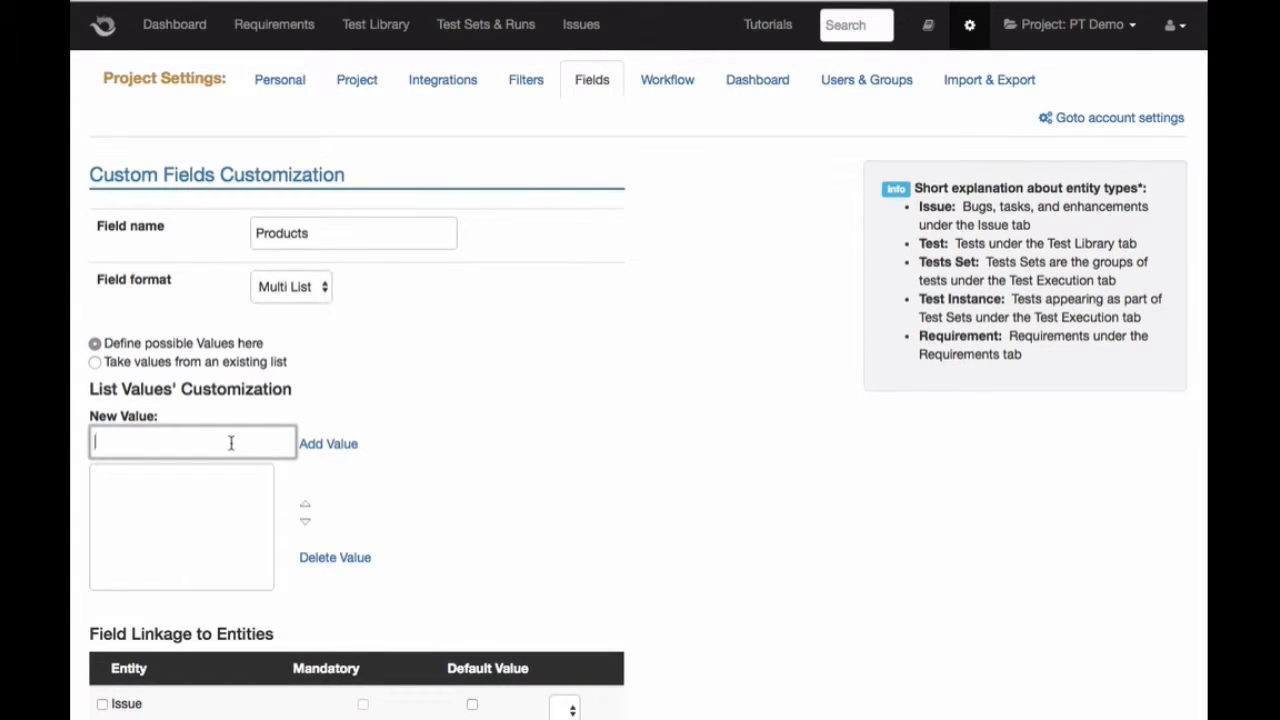
{"action": "type", "text": "Prod A"}
{"action": "left_click", "coordinate": [331, 444]}
{"action": "left_click", "coordinate": [266, 443]}
{"action": "type", "text": "Prod "}
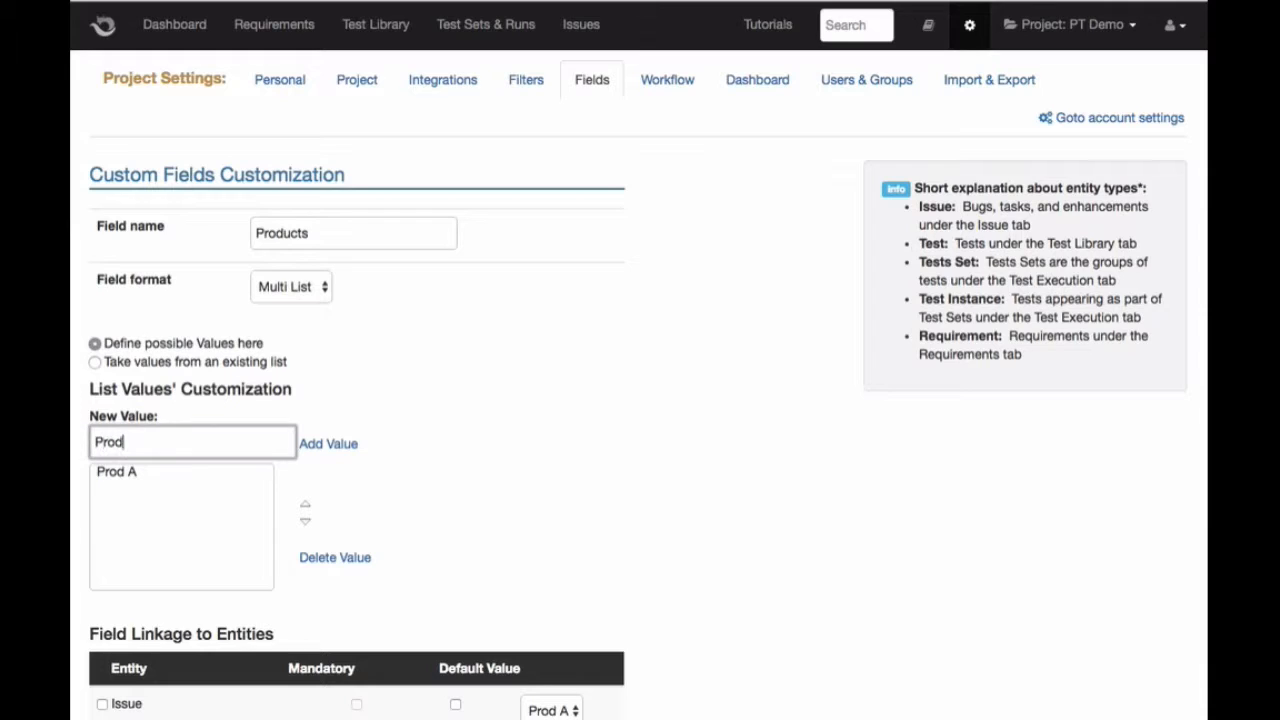
{"action": "type", "text": "B"}
{"action": "left_click", "coordinate": [344, 443]}
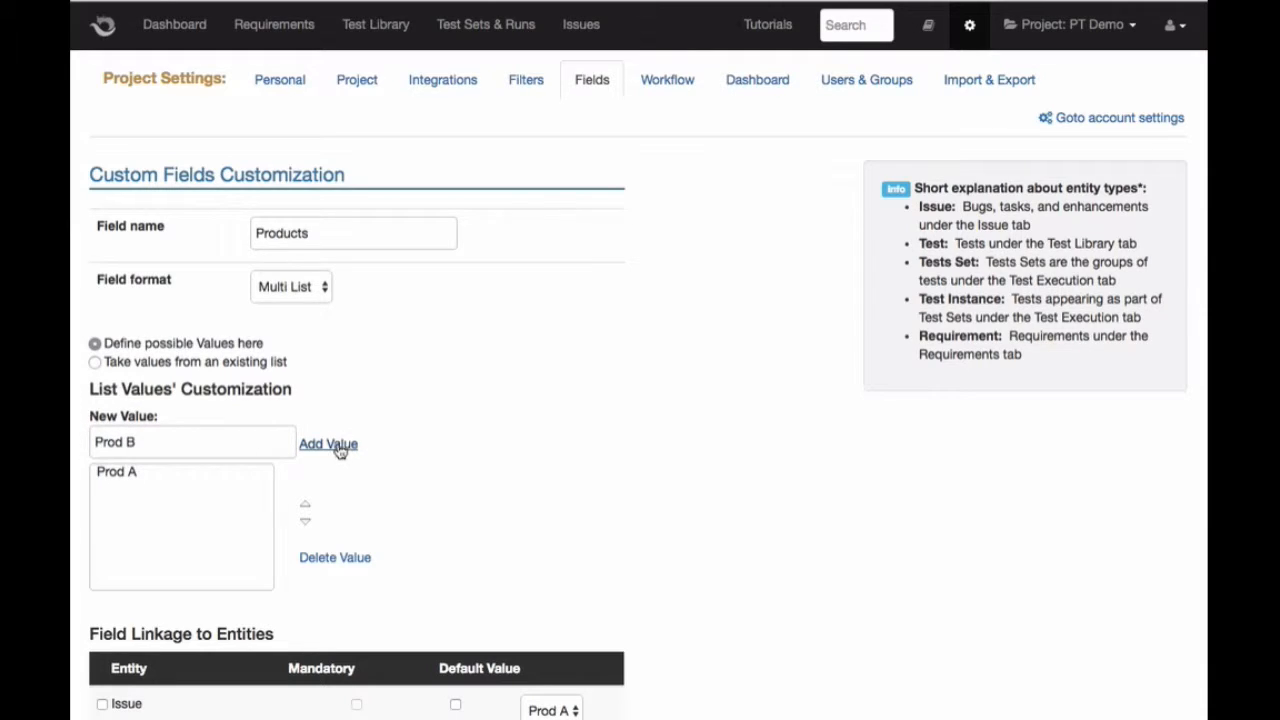
{"action": "left_click", "coordinate": [344, 443]}
{"action": "left_click", "coordinate": [257, 443]}
{"action": "type", "text": "Prod C"}
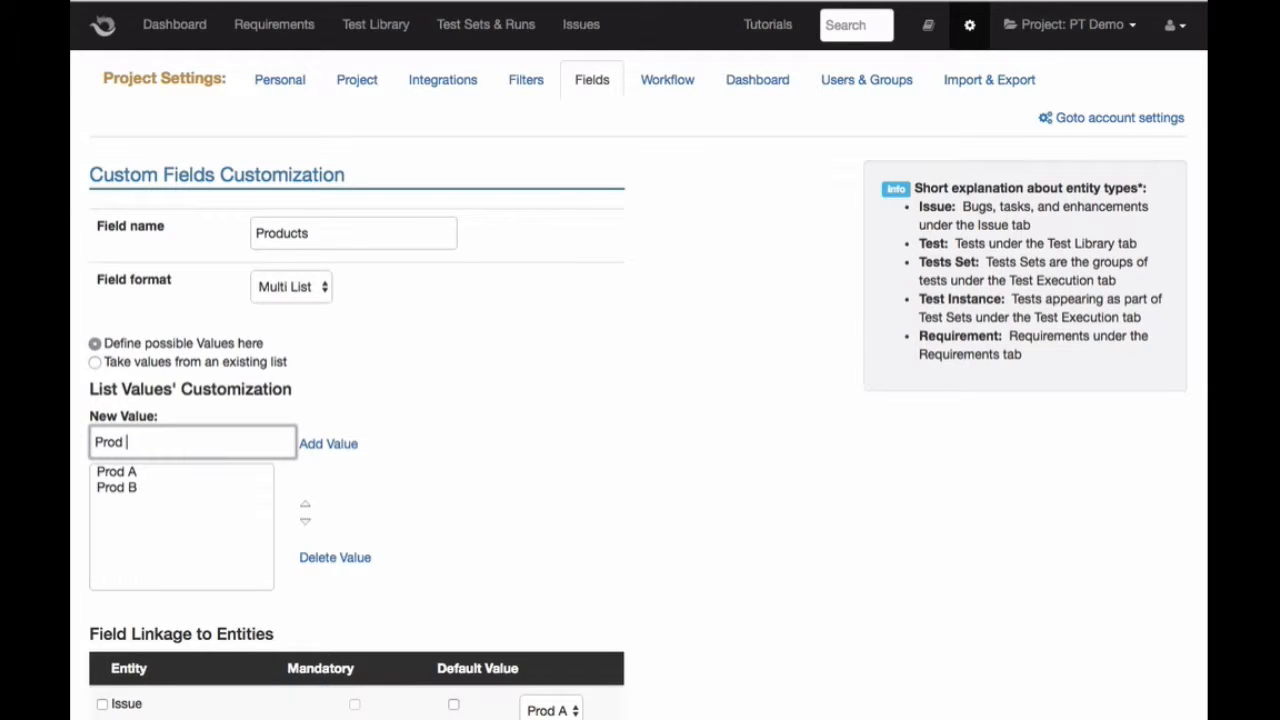
{"action": "left_click", "coordinate": [320, 443]}
Step: Link the Products field to the Test entity and create the field
{"action": "scroll", "coordinate": [320, 446], "scroll_direction": "down", "scroll_amount": 5}
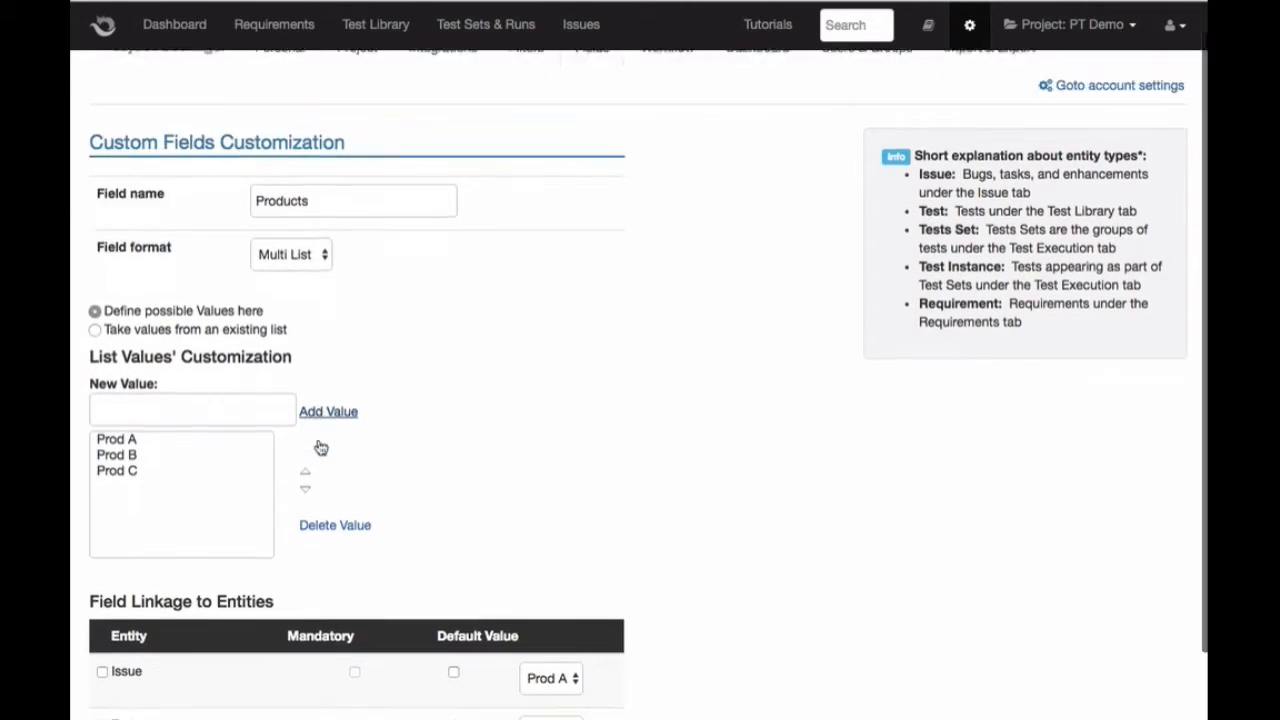
{"action": "left_click", "coordinate": [102, 487]}
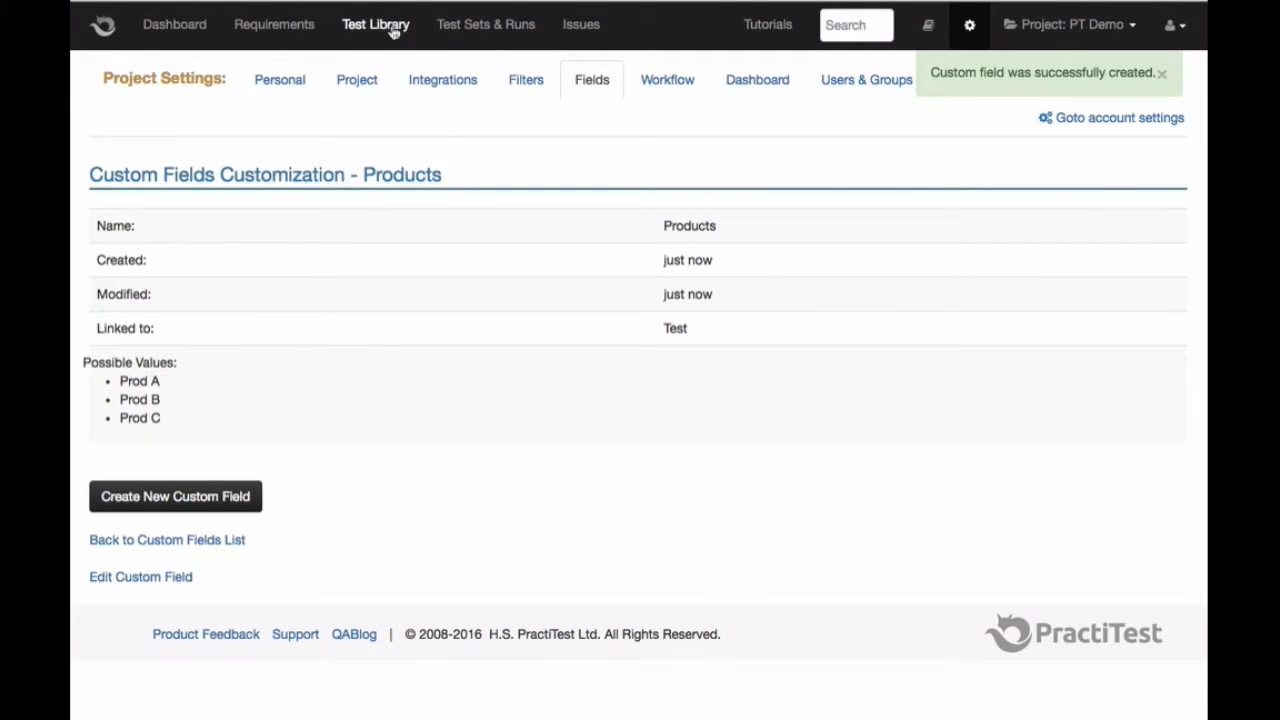
Step: Open the "Delete Entities" test from the Test Library and view its Priority options
{"action": "left_click", "coordinate": [390, 27]}
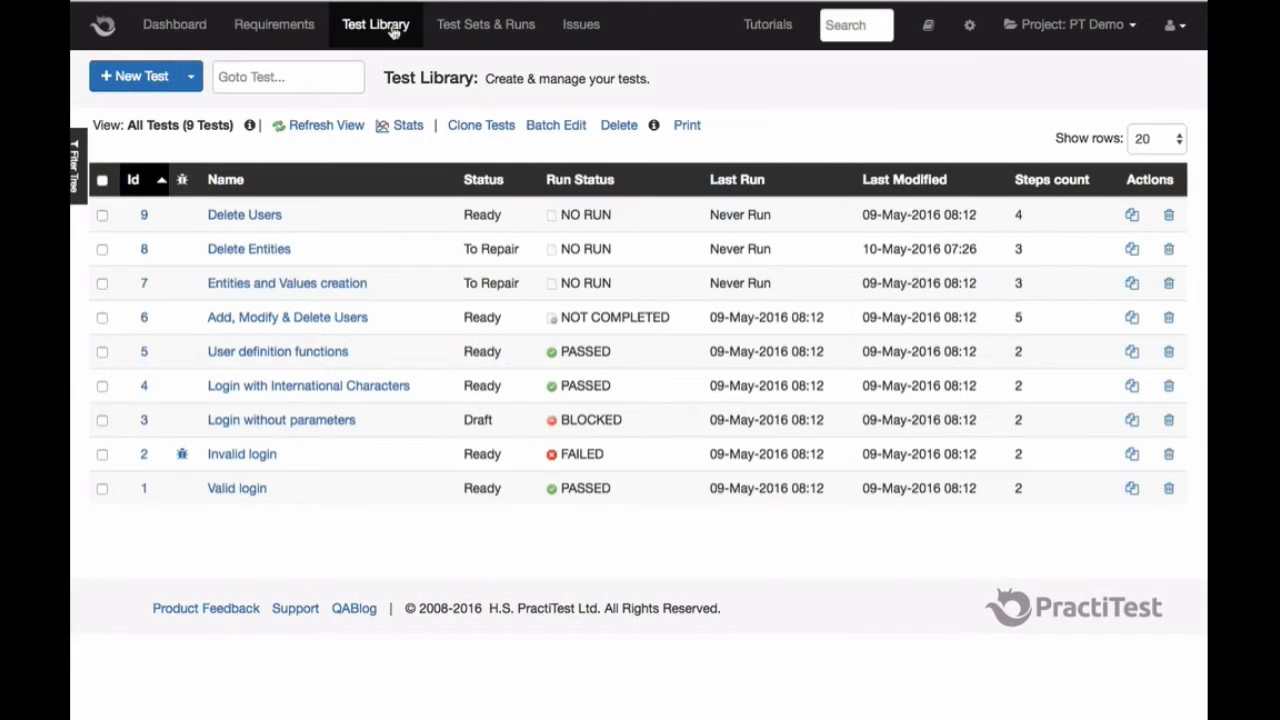
{"action": "left_click", "coordinate": [265, 251]}
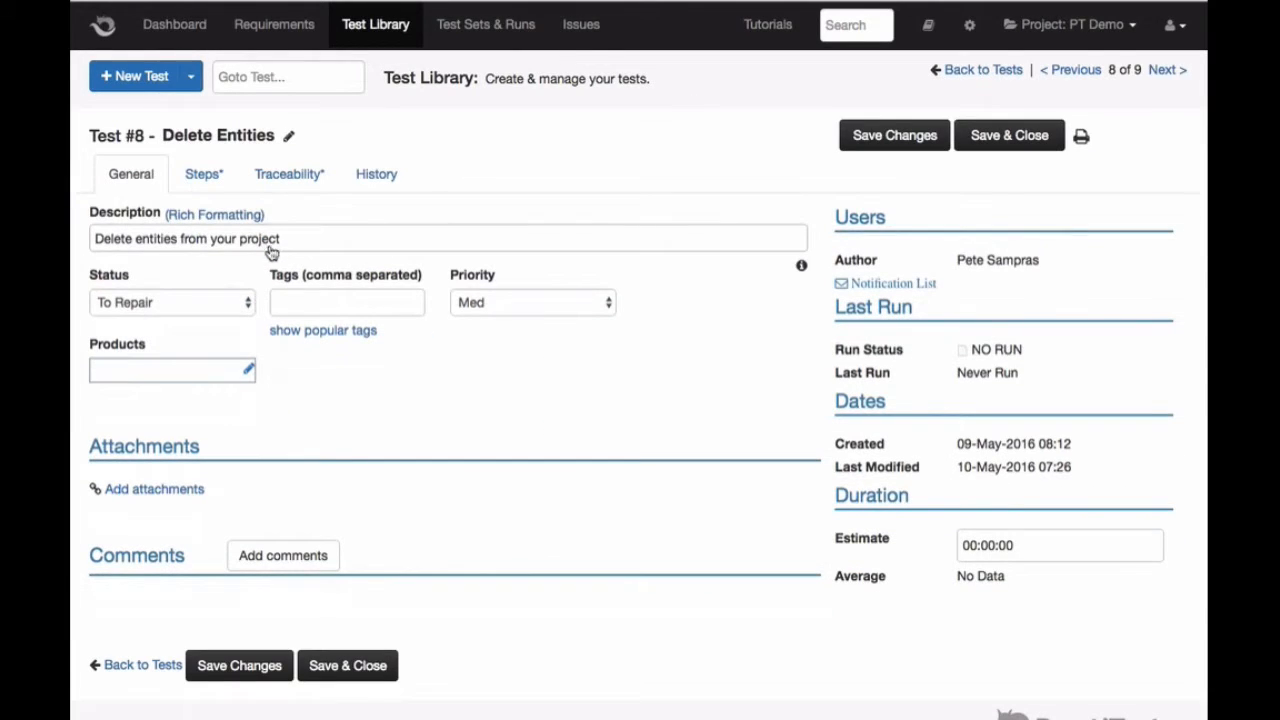
{"action": "left_click", "coordinate": [515, 305]}
{"action": "left_click", "coordinate": [517, 305]}
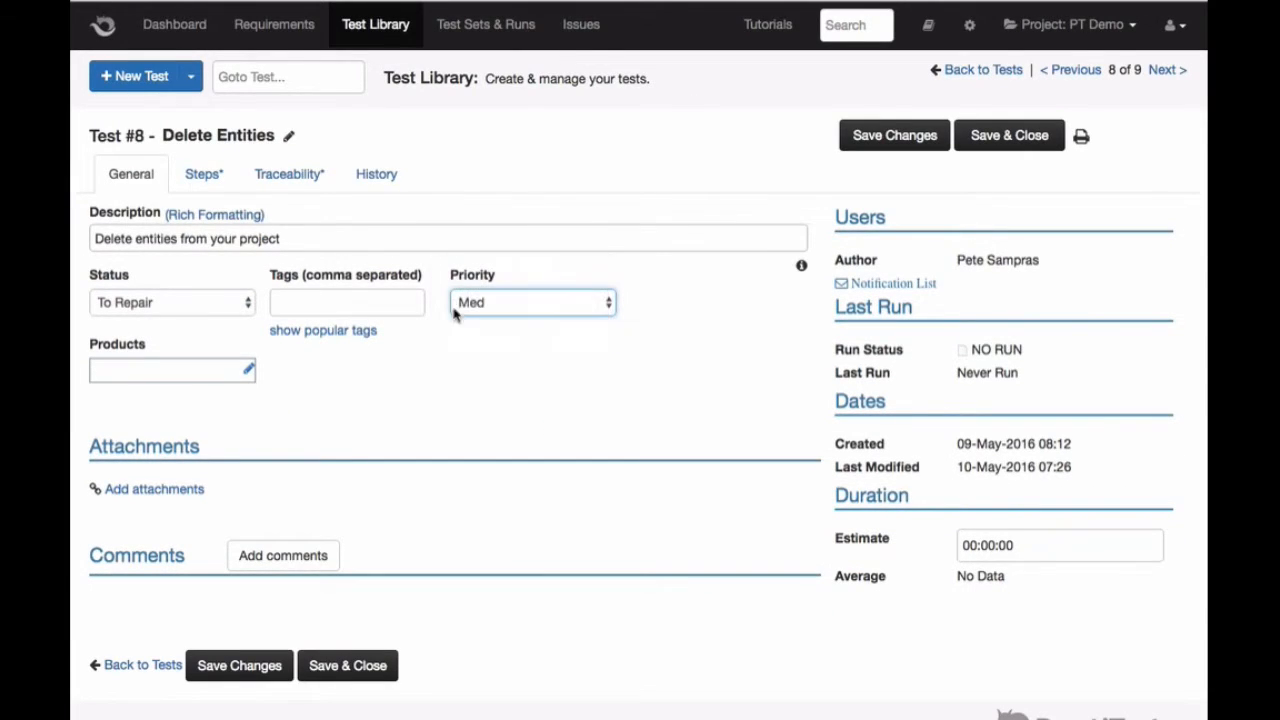
Step: Set the Products field of the "Delete Entities" test to Prod A and Prod C, and save and close the test
{"action": "left_click", "coordinate": [246, 372]}
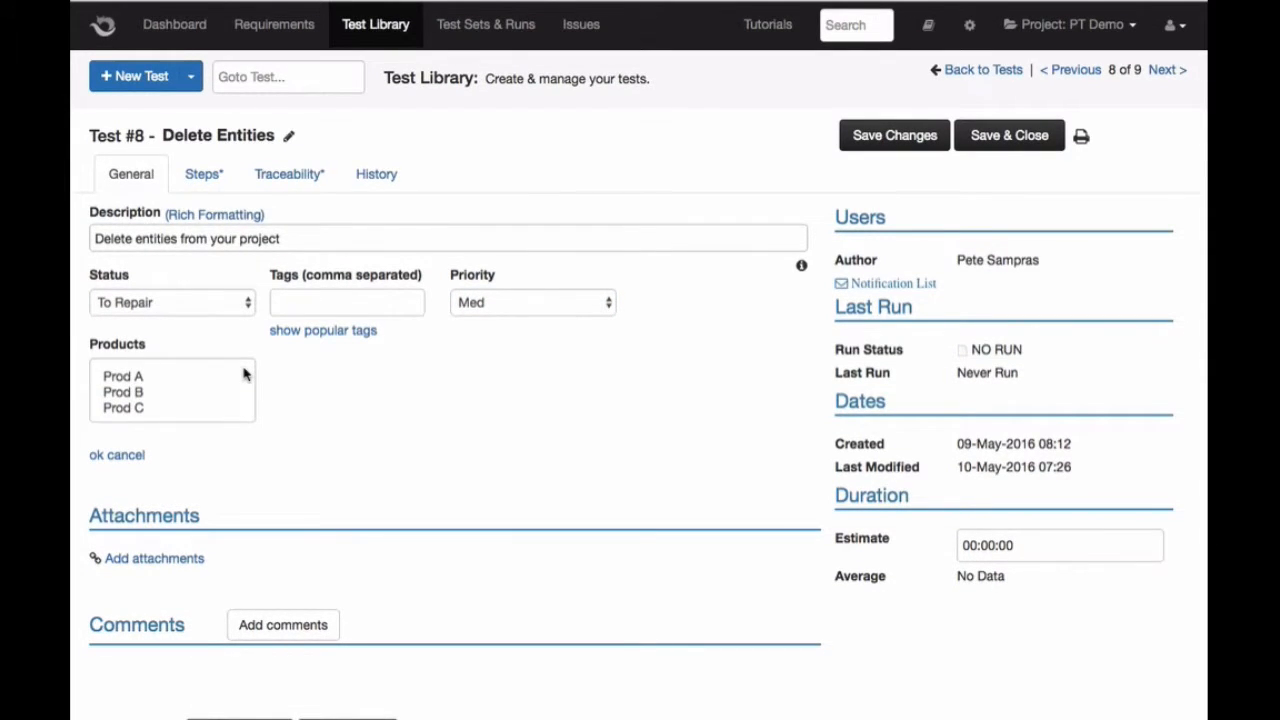
{"action": "left_click", "coordinate": [131, 377]}
{"action": "left_click", "coordinate": [133, 408], "text": "super"}
{"action": "left_click", "coordinate": [97, 455]}
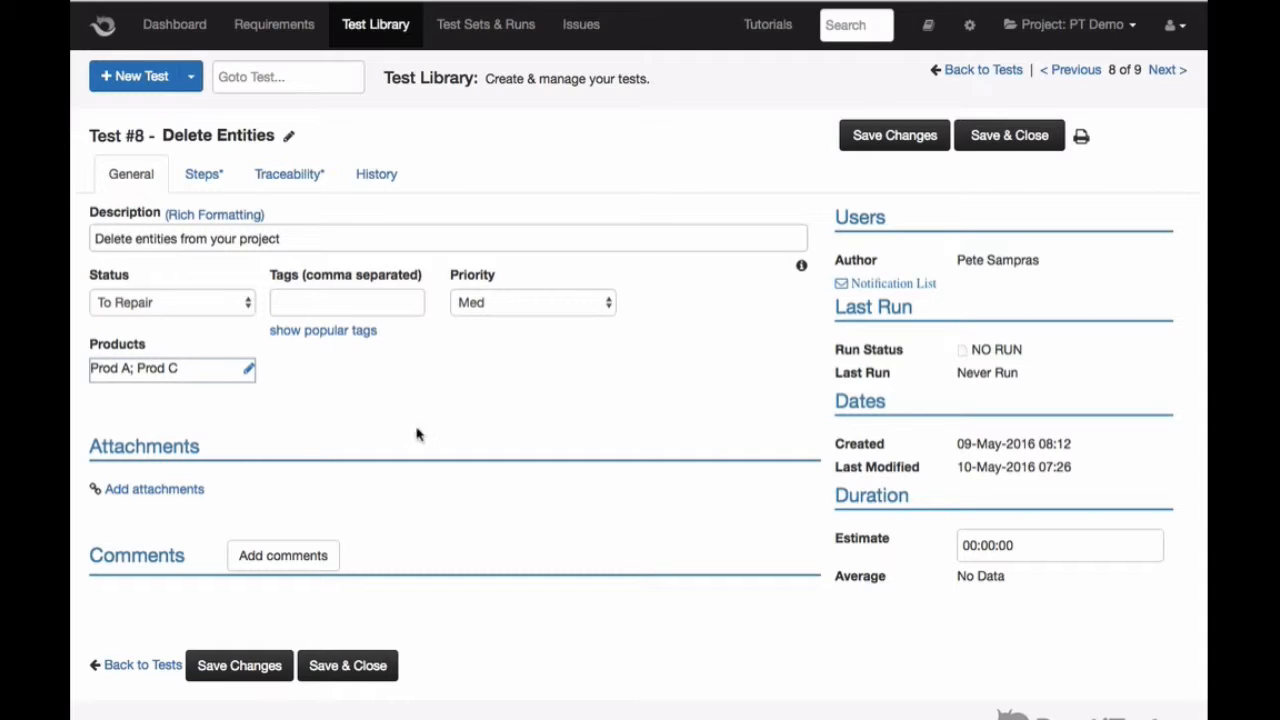
{"action": "left_click", "coordinate": [1000, 137]}
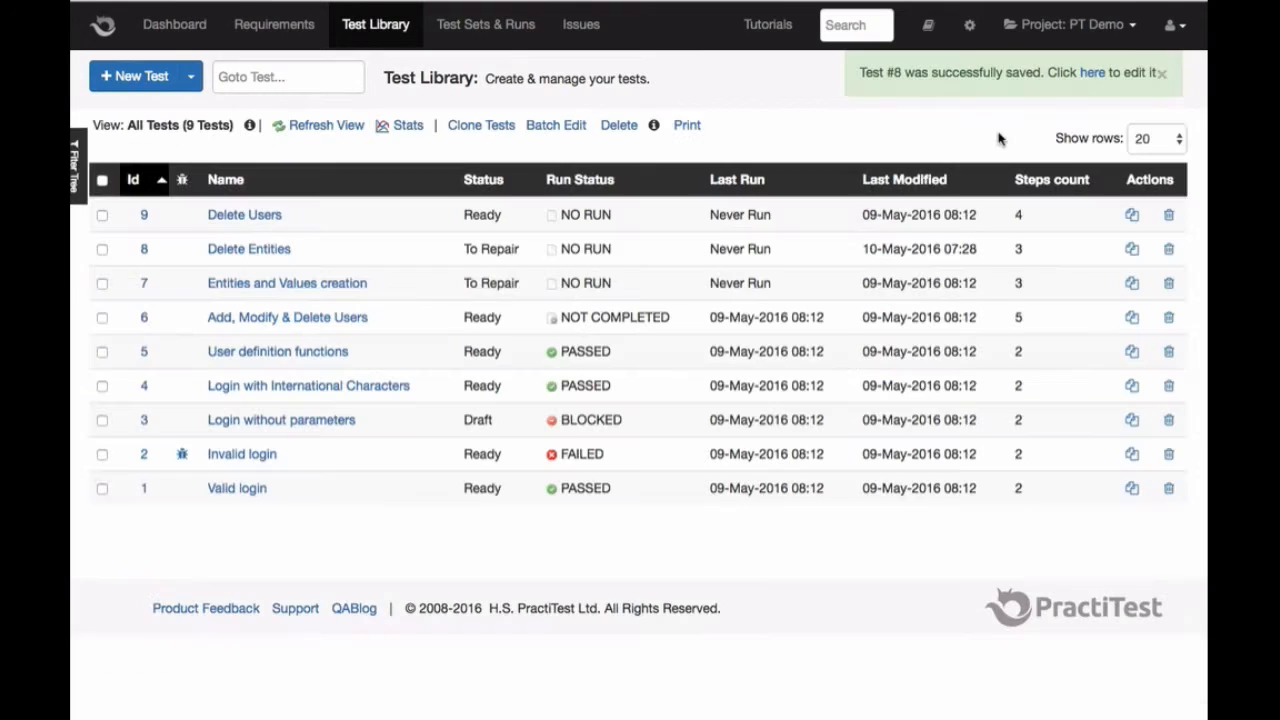
Step: Link the existing Operating System custom field to the Test entity in the project settings and save it
{"action": "left_click", "coordinate": [970, 27]}
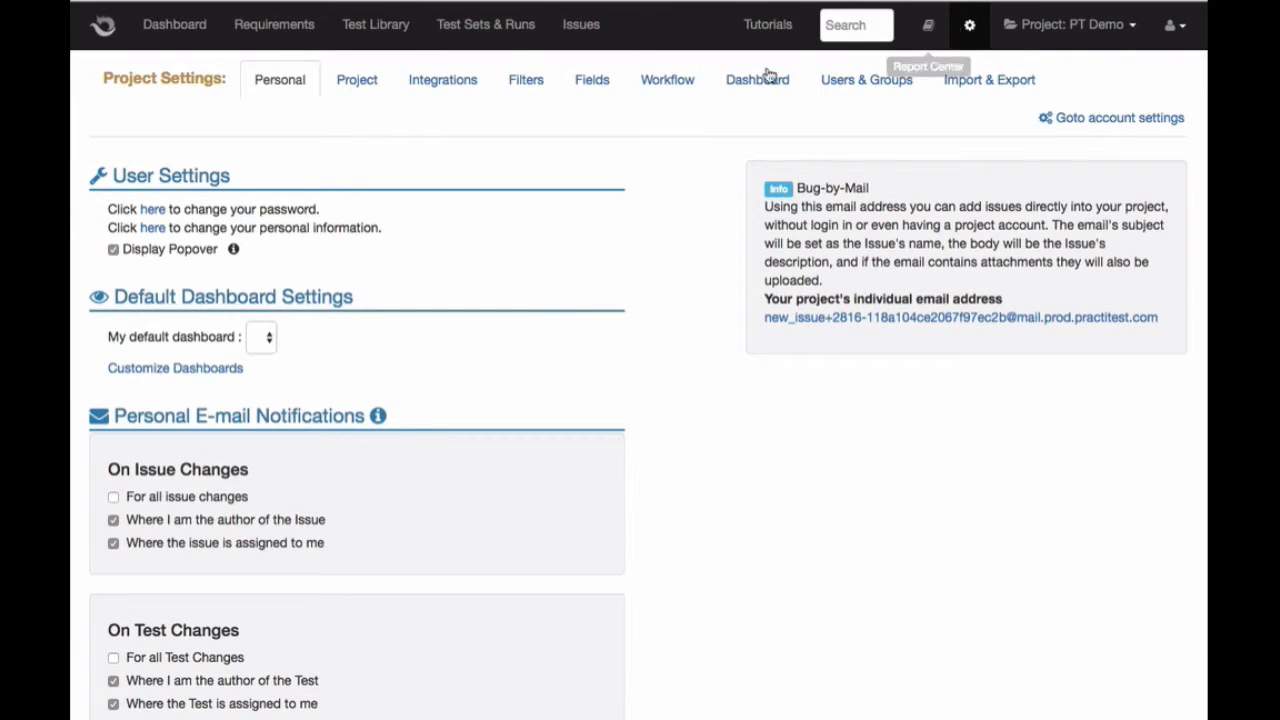
{"action": "left_click", "coordinate": [591, 82]}
{"action": "scroll", "coordinate": [480, 348], "scroll_direction": "down", "scroll_amount": 7}
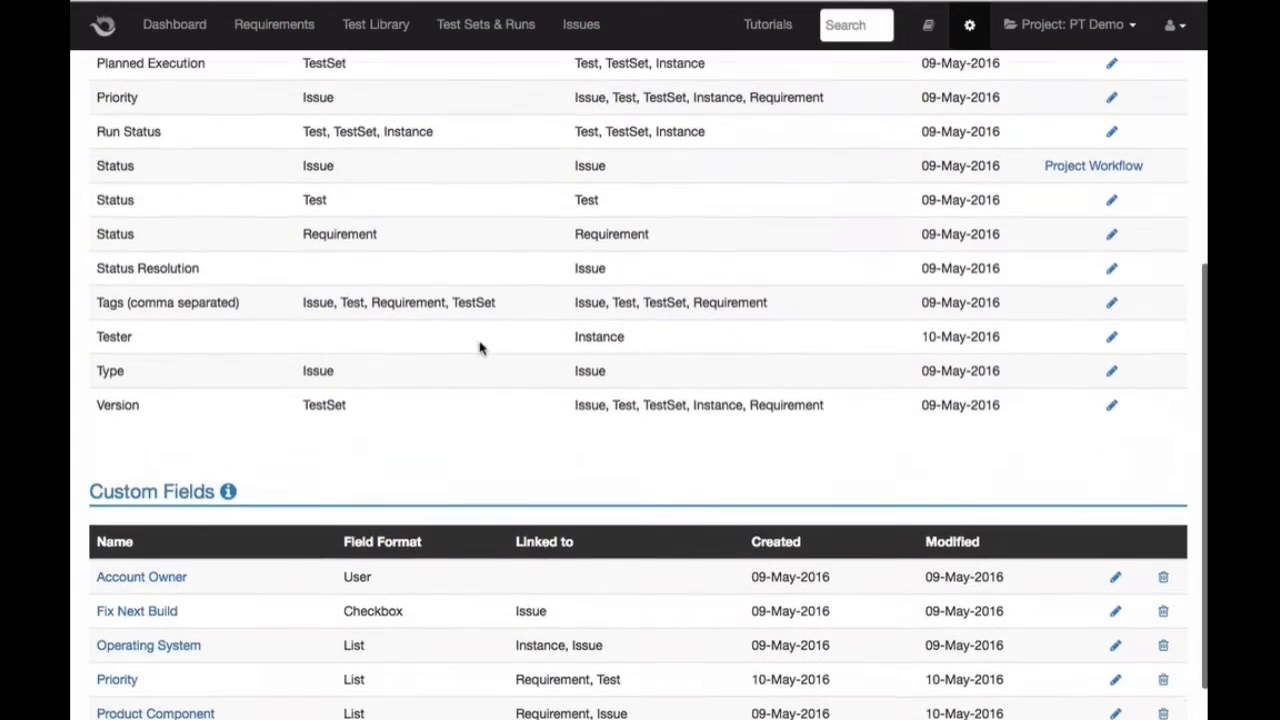
{"action": "scroll", "coordinate": [479, 348], "scroll_direction": "down", "scroll_amount": 2}
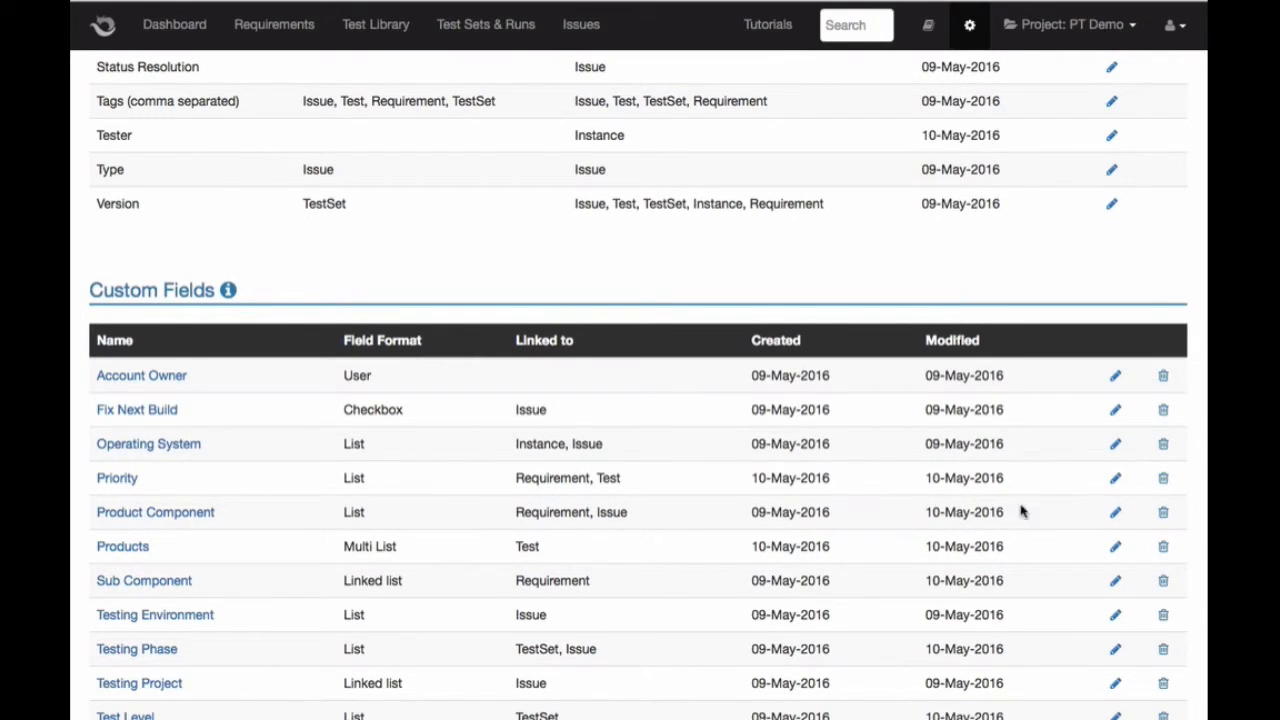
{"action": "left_click", "coordinate": [1116, 446]}
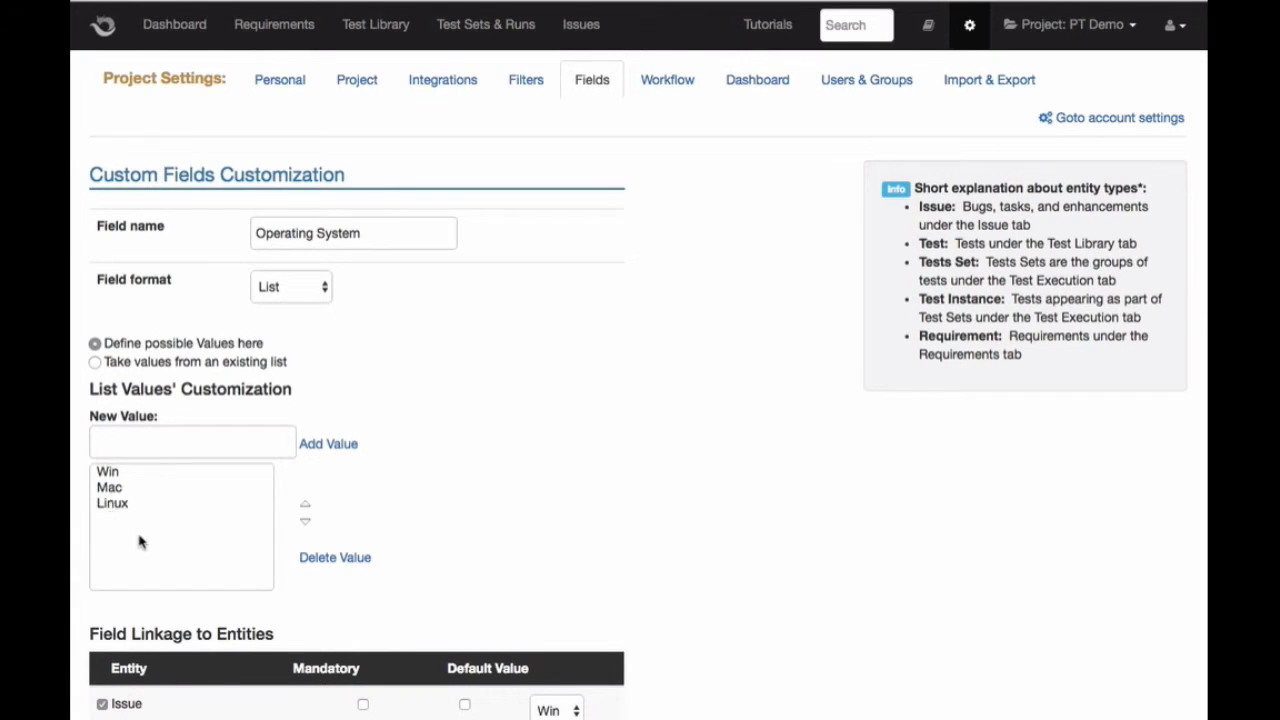
{"action": "scroll", "coordinate": [140, 541], "scroll_direction": "down", "scroll_amount": 4}
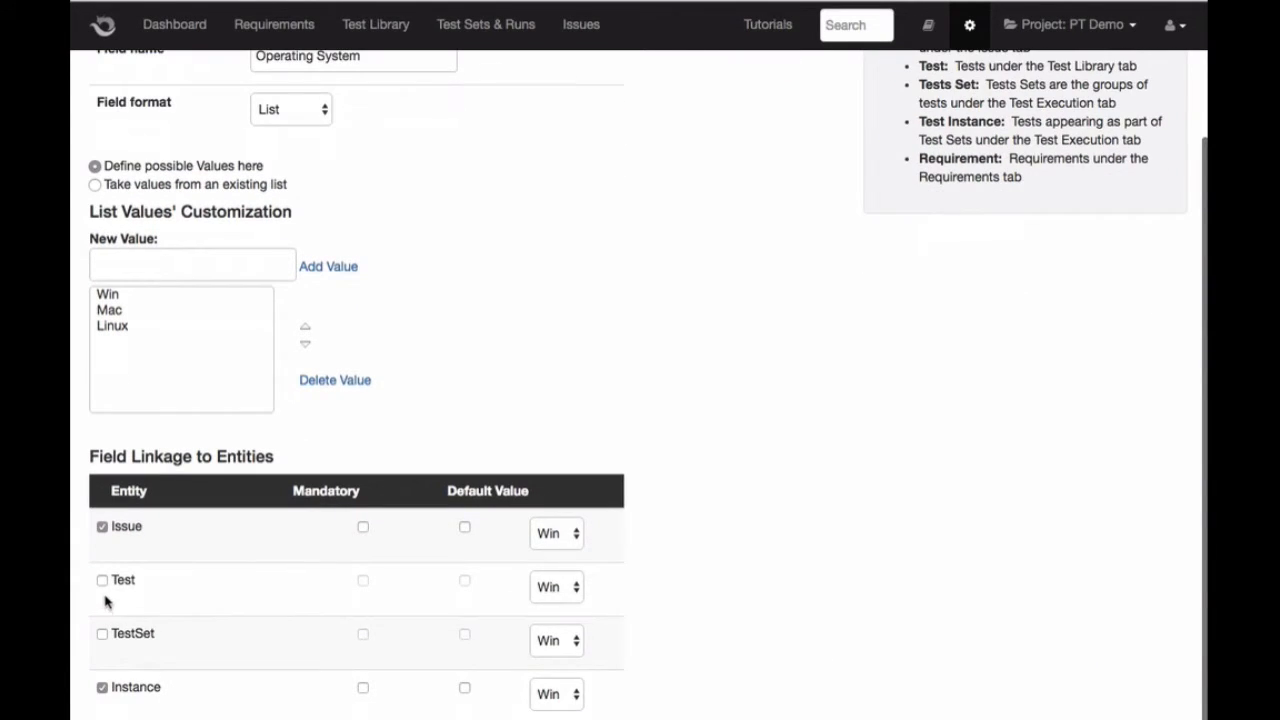
{"action": "left_click", "coordinate": [102, 581]}
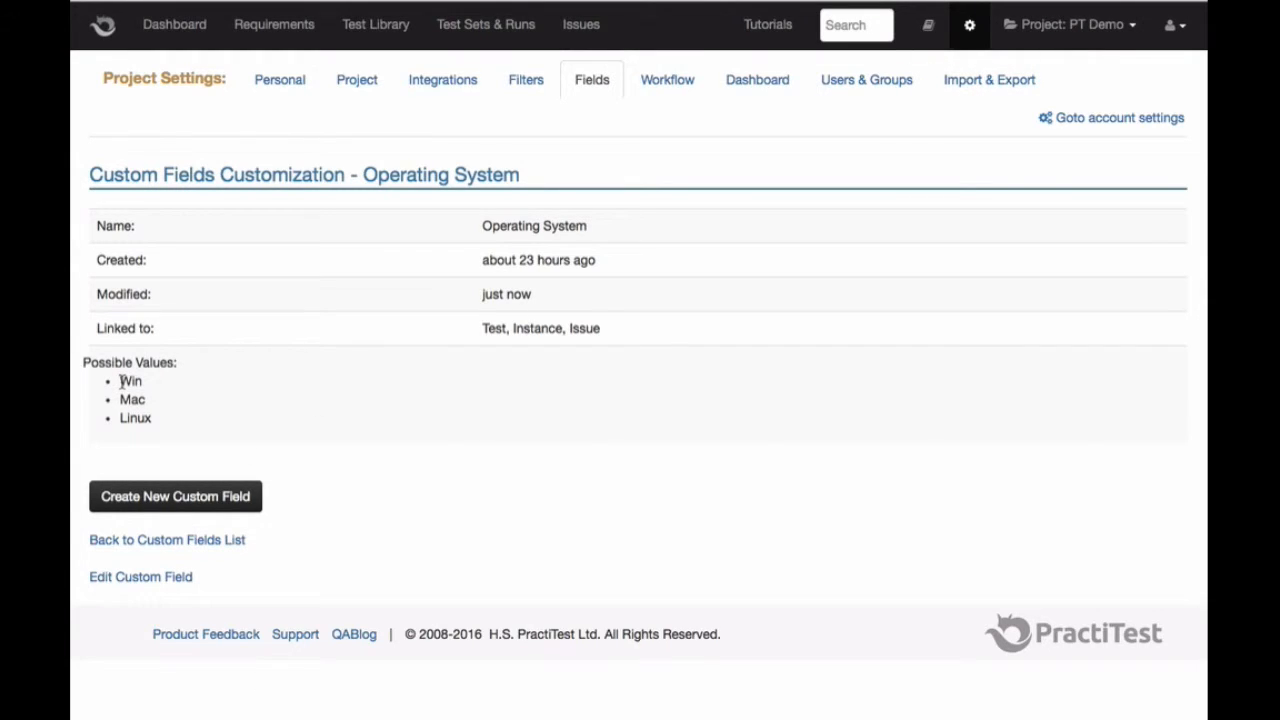
Step: Start a new custom field named Browsers with the Linked list format and Operating System as its parent list
{"action": "left_click", "coordinate": [185, 505]}
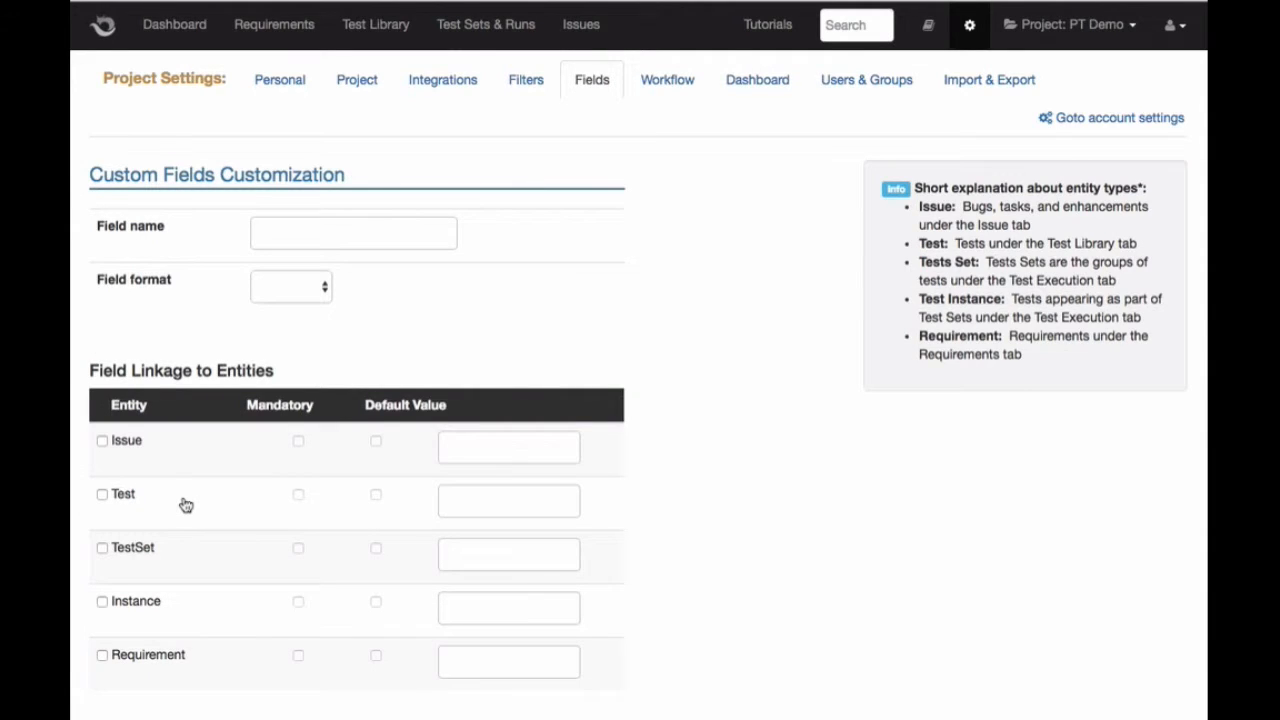
{"action": "left_click", "coordinate": [302, 232]}
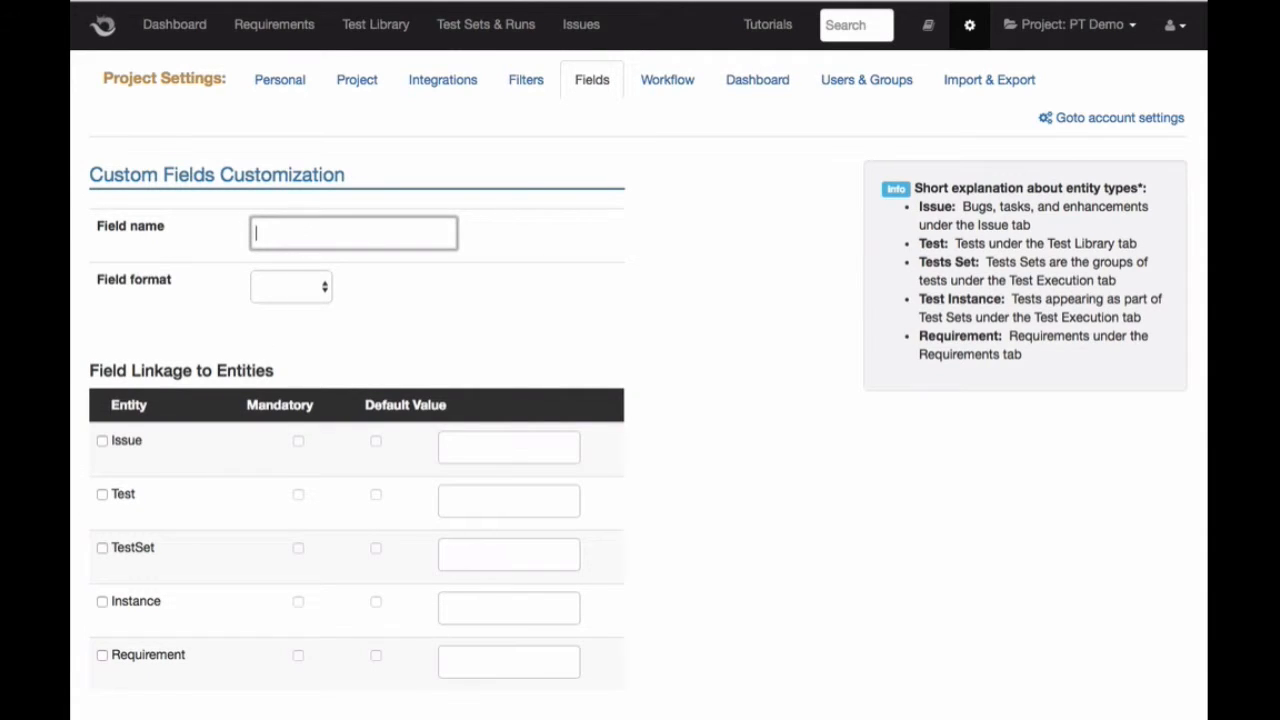
{"action": "type", "text": "Browuser"}
{"action": "key", "text": "BackSpace"}
{"action": "key", "text": "BackSpace"}
{"action": "key", "text": "BackSpace"}
{"action": "key", "text": "BackSpace"}
{"action": "type", "text": "sers"}
{"action": "left_click", "coordinate": [279, 288]}
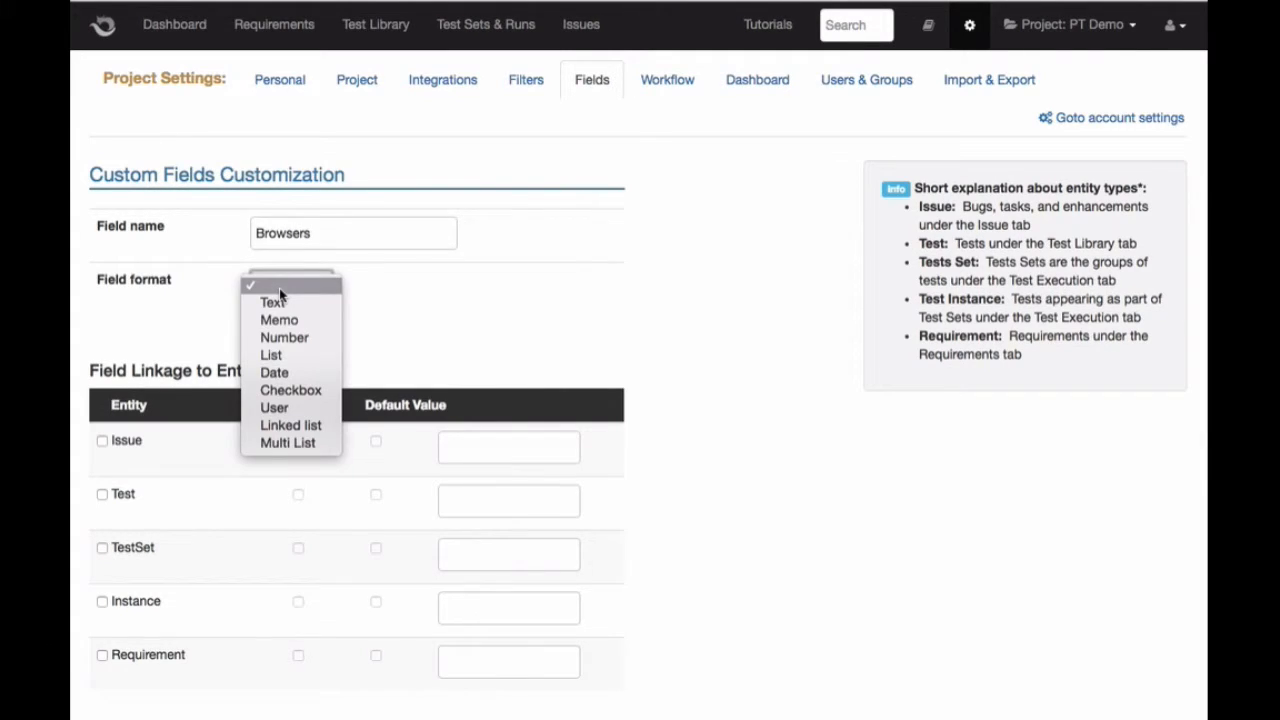
{"action": "left_click", "coordinate": [306, 430]}
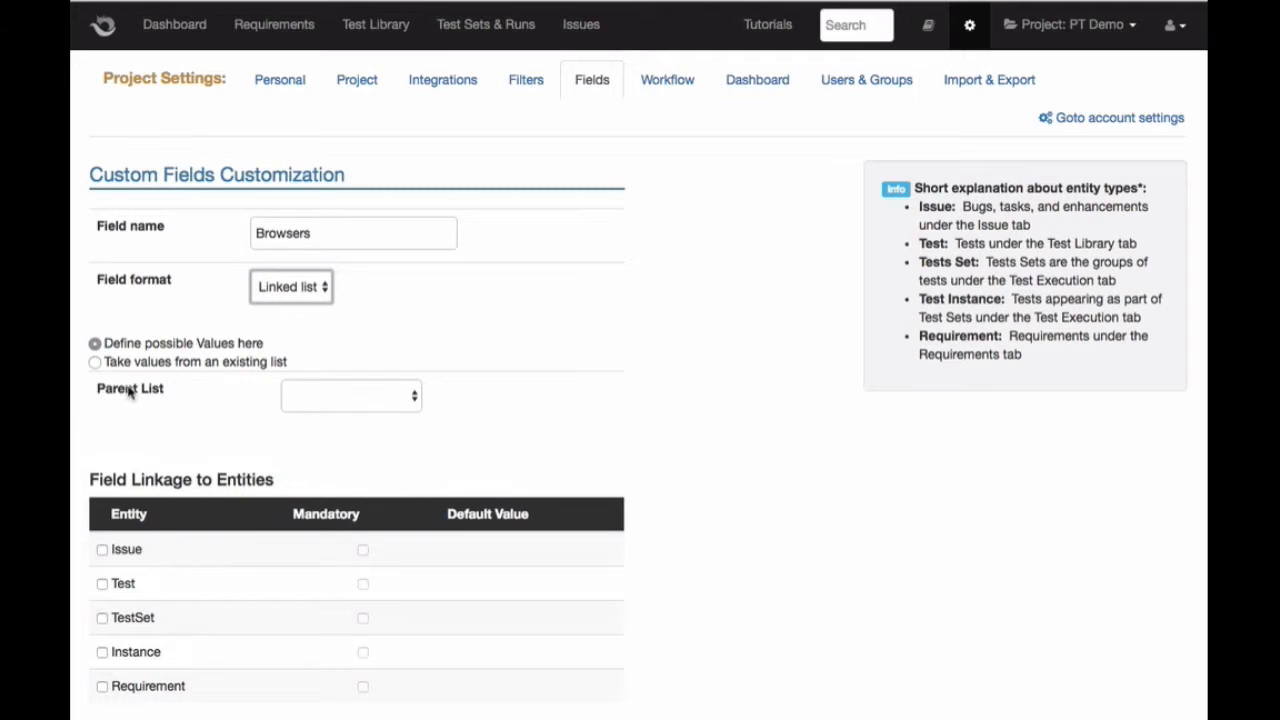
{"action": "left_click", "coordinate": [392, 403]}
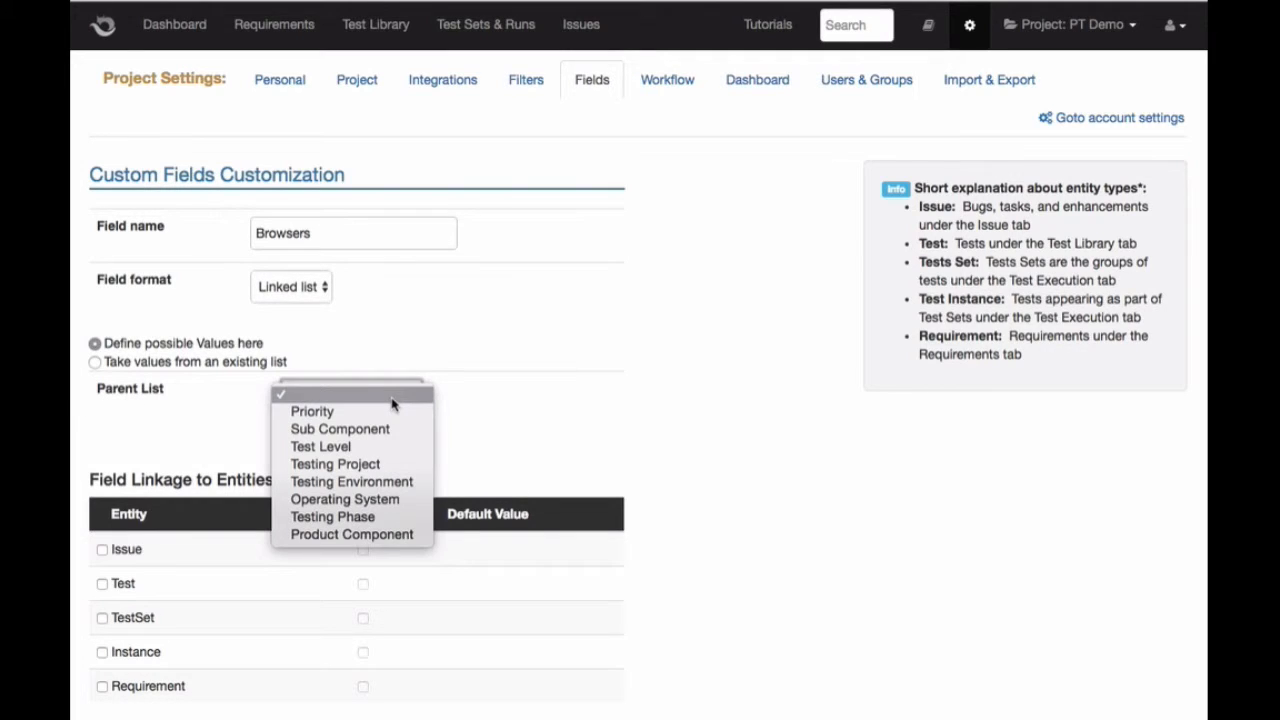
{"action": "left_click", "coordinate": [372, 504]}
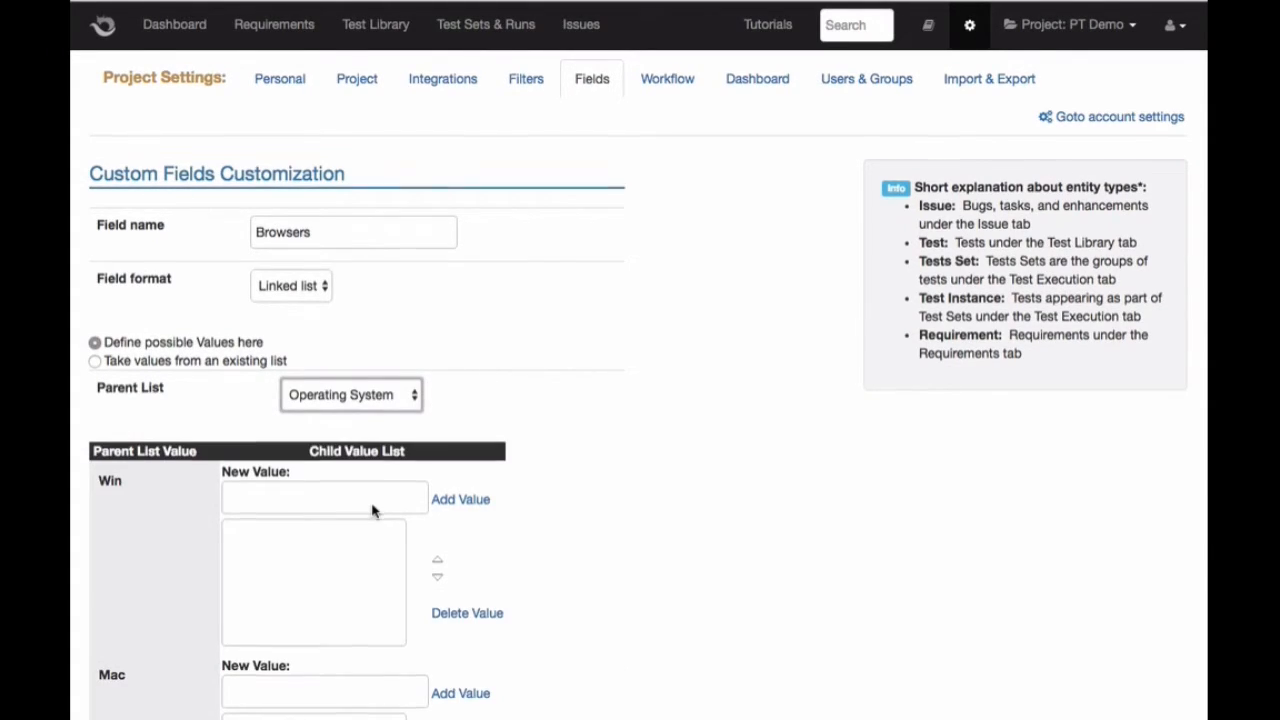
Step: Add IE, Chrome and Safari as the child values for the Win parent value
{"action": "scroll", "coordinate": [372, 511], "scroll_direction": "down", "scroll_amount": 5}
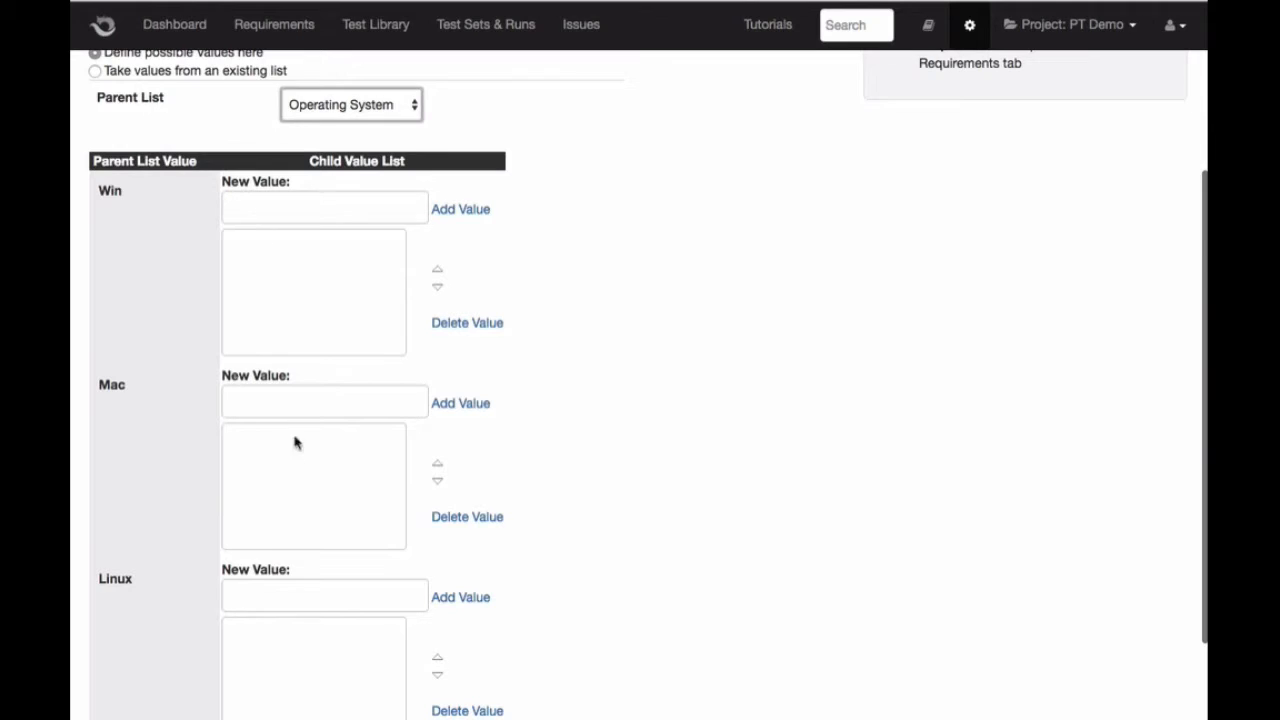
{"action": "left_click", "coordinate": [302, 205]}
{"action": "type", "text": "IE"}
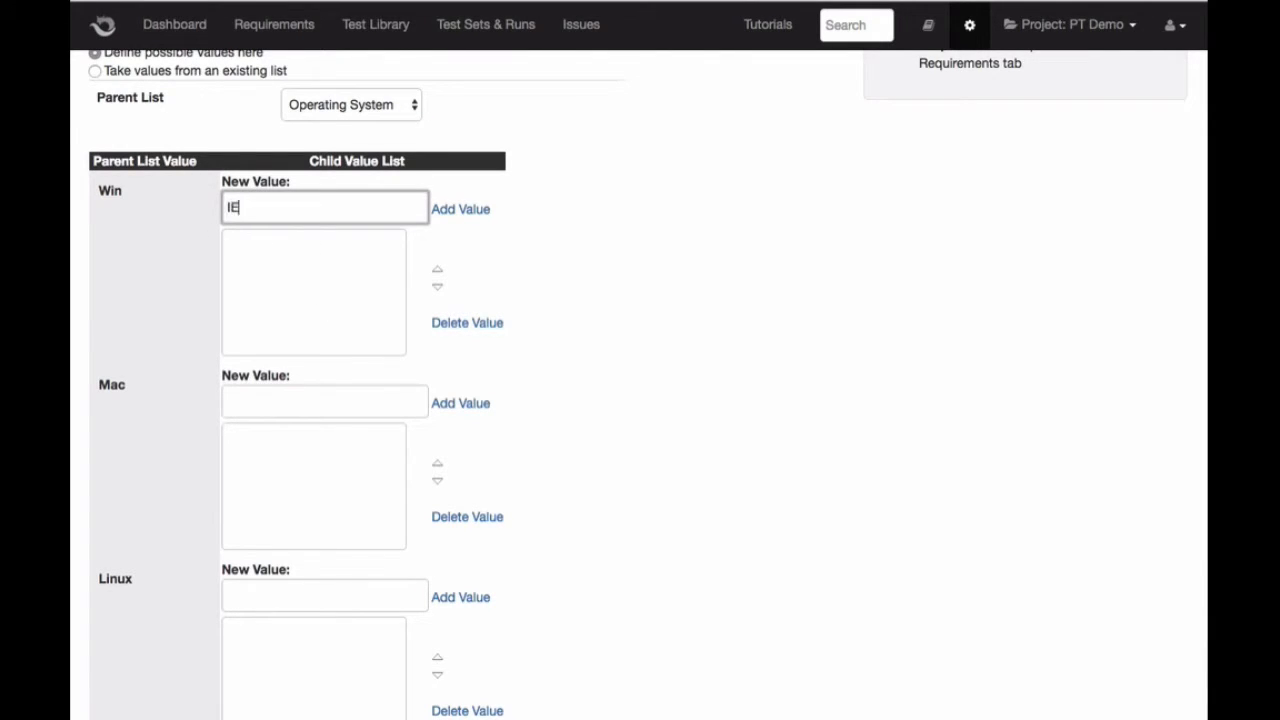
{"action": "left_click", "coordinate": [461, 210]}
{"action": "left_click", "coordinate": [383, 206]}
{"action": "type", "text": "CHrome"}
{"action": "key", "text": "BackSpace"}
{"action": "key", "text": "BackSpace"}
{"action": "key", "text": "BackSpace"}
{"action": "key", "text": "BackSpace"}
{"action": "key", "text": "BackSpace"}
{"action": "type", "text": "hrome"}
{"action": "left_click", "coordinate": [468, 211]}
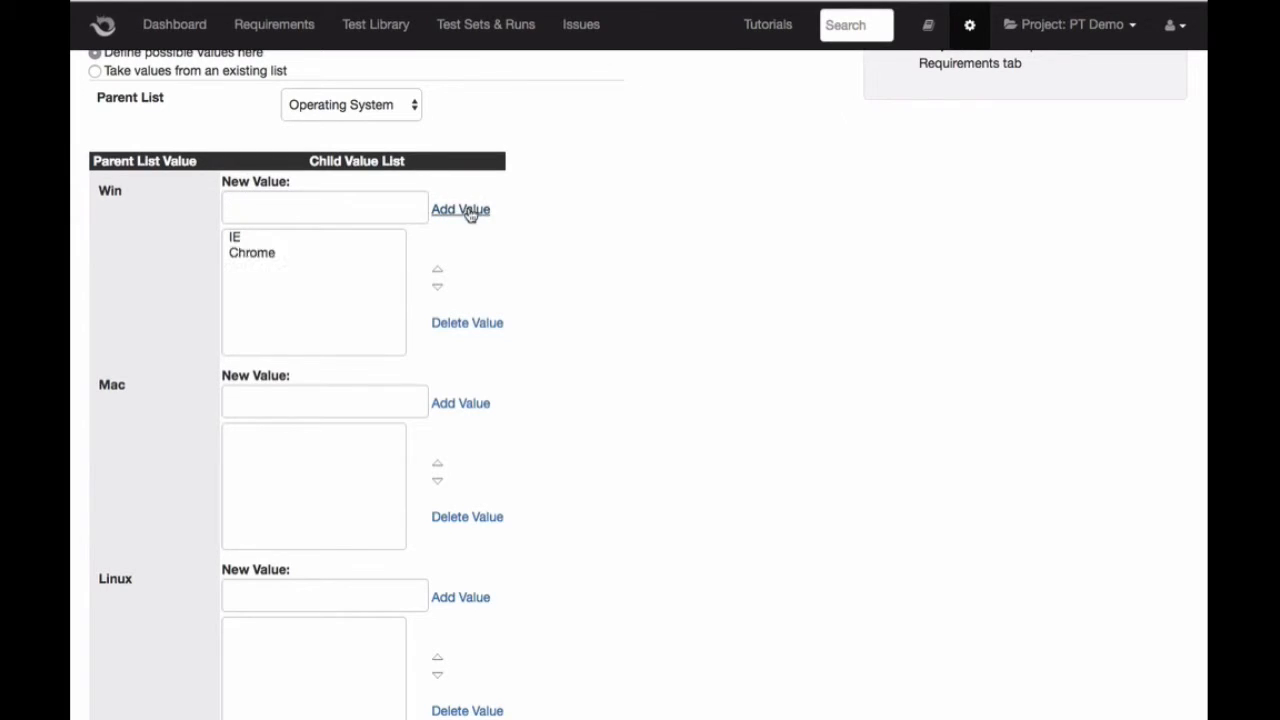
{"action": "left_click", "coordinate": [350, 212]}
{"action": "type", "text": "Safar"}
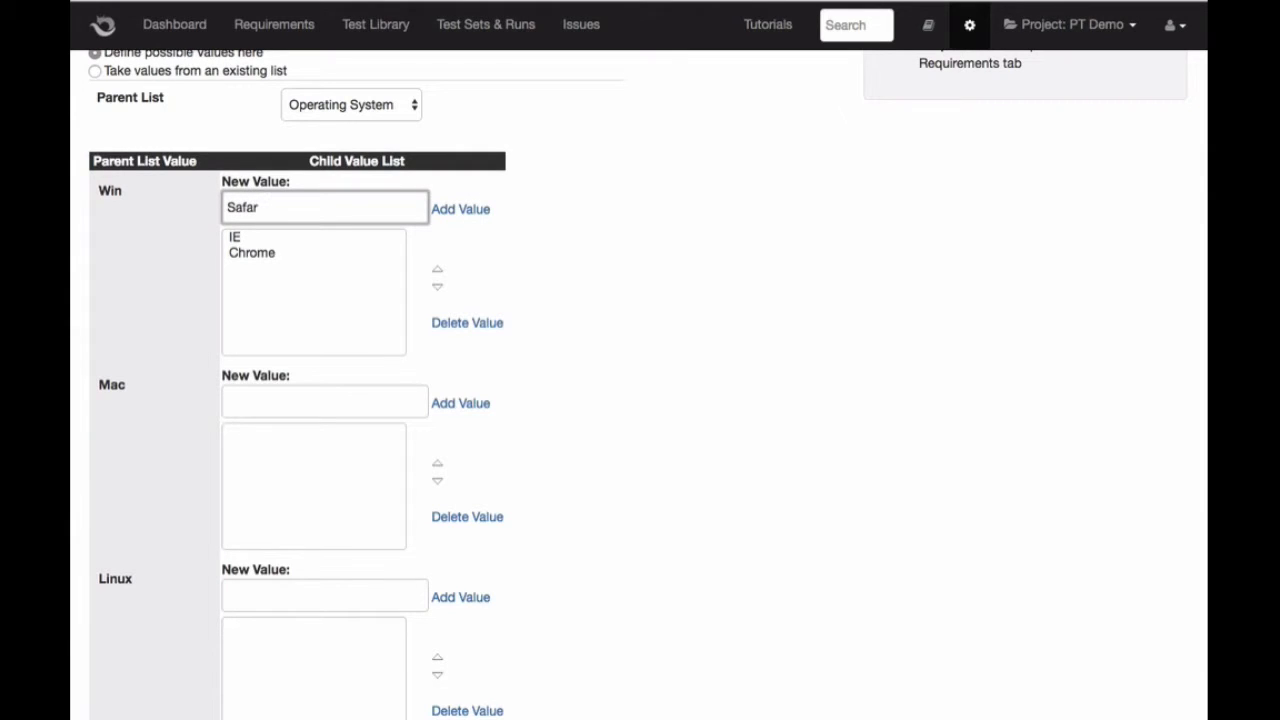
{"action": "type", "text": "i"}
{"action": "left_click", "coordinate": [468, 212]}
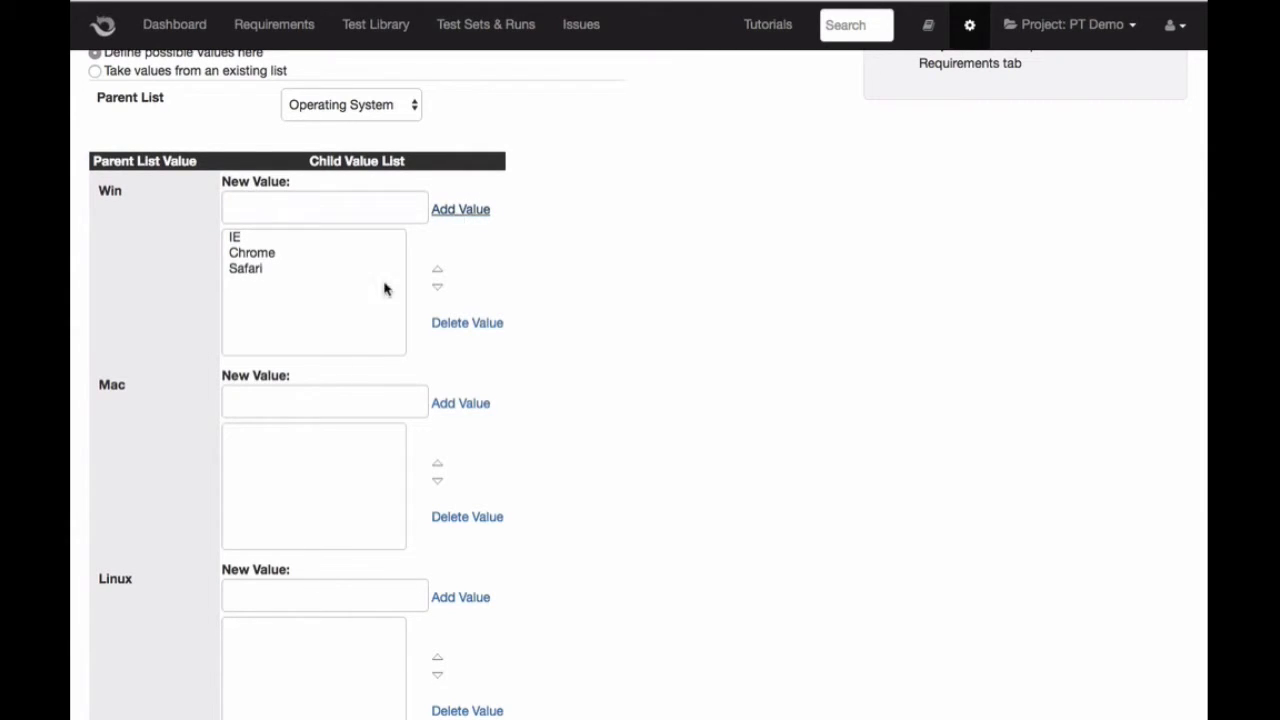
Step: Add the child values Chrome and Safari for Mac, and Chrome for Linux
{"action": "left_click", "coordinate": [320, 398]}
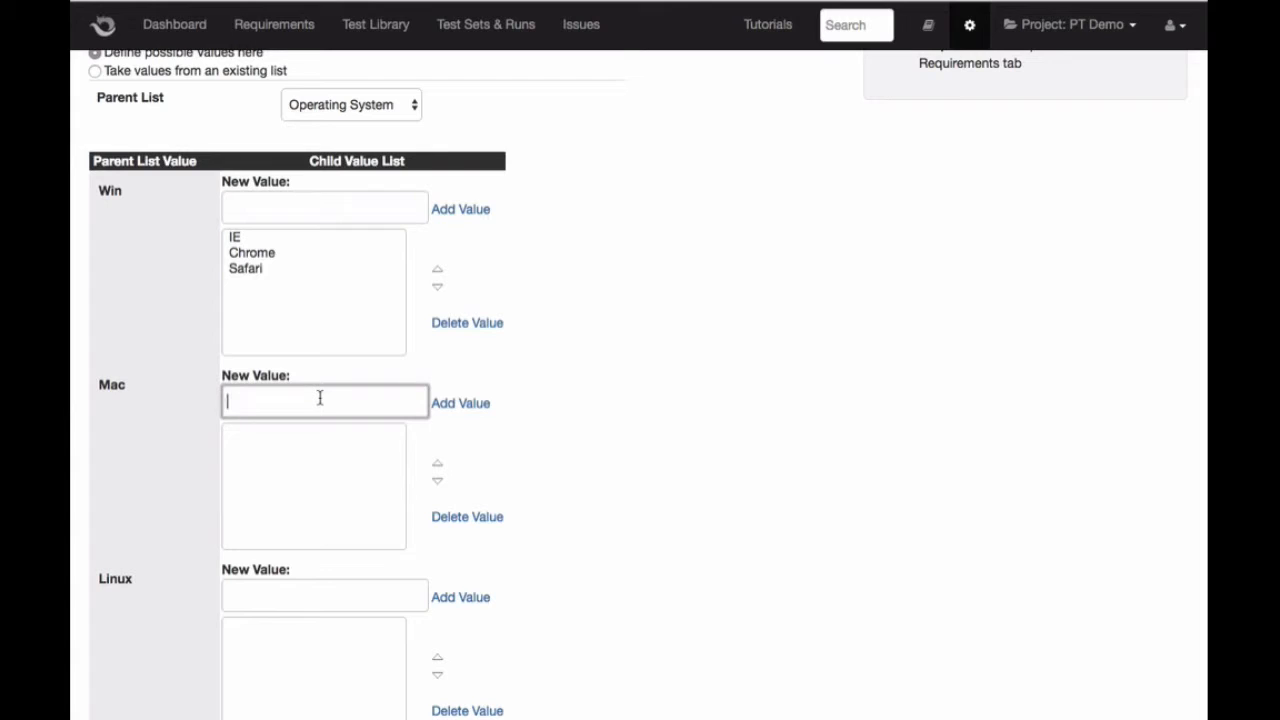
{"action": "type", "text": "Chrome"}
{"action": "left_click", "coordinate": [458, 403]}
{"action": "left_click", "coordinate": [414, 398]}
{"action": "type", "text": "Safari"}
{"action": "left_click", "coordinate": [478, 404]}
{"action": "left_click", "coordinate": [274, 594]}
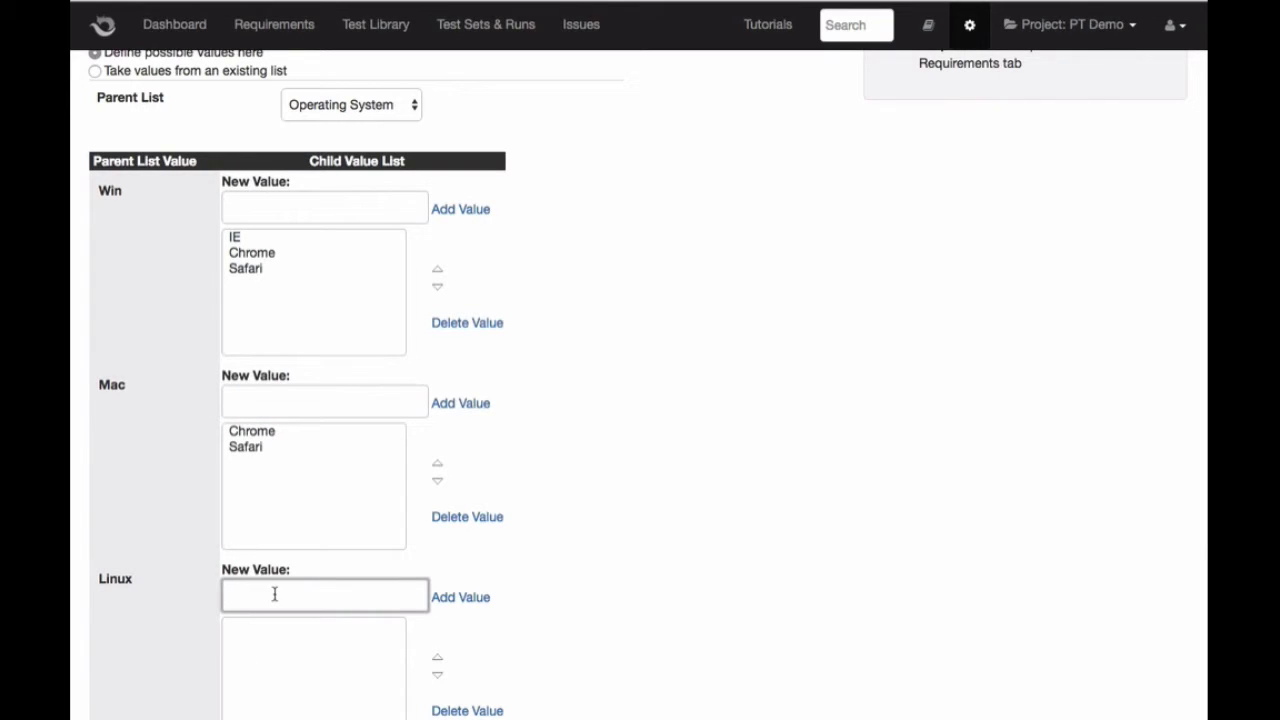
{"action": "type", "text": "Chrome"}
{"action": "left_click", "coordinate": [461, 600]}
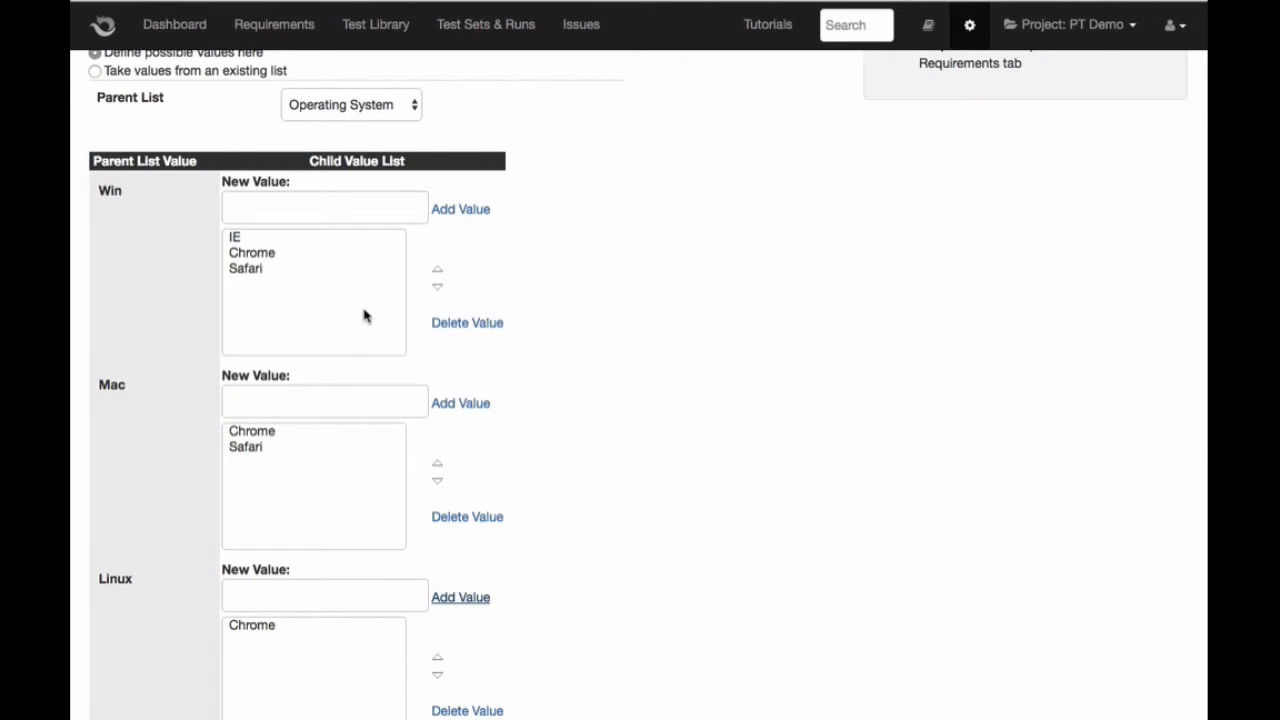
Step: Link the Browsers field to the Test entity and create the field
{"action": "scroll", "coordinate": [364, 316], "scroll_direction": "down", "scroll_amount": 5}
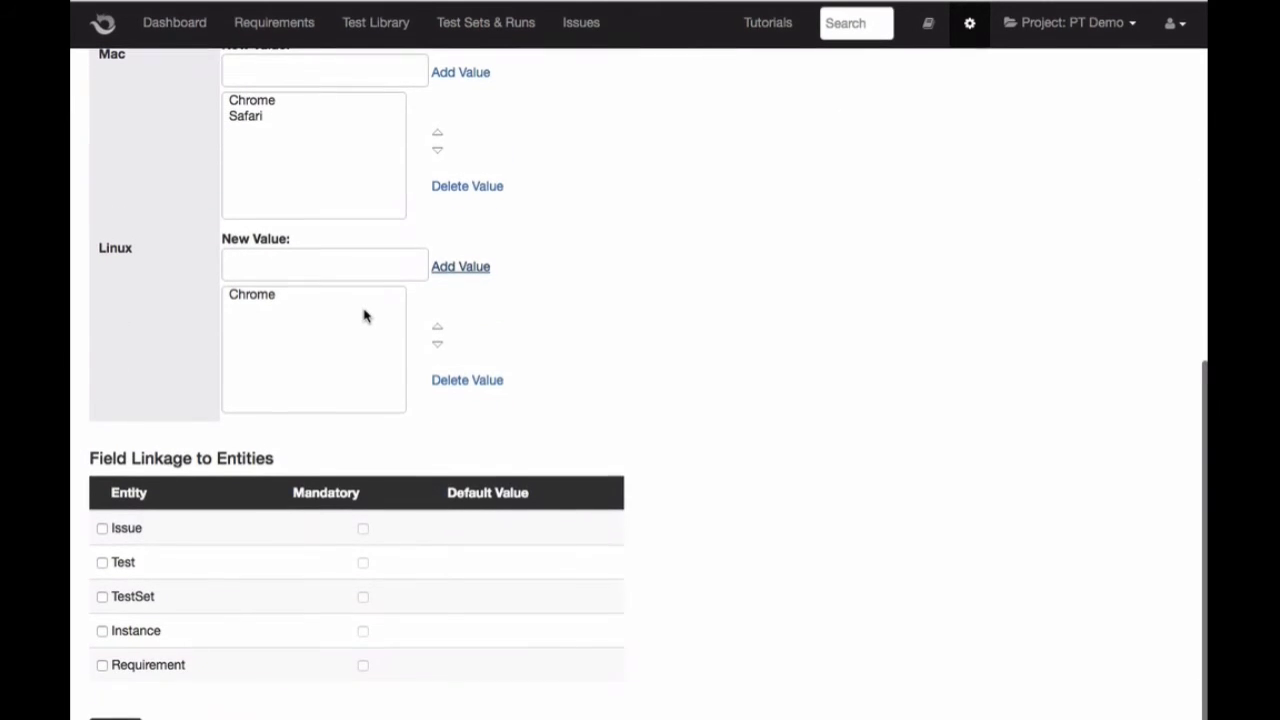
{"action": "left_click", "coordinate": [102, 565]}
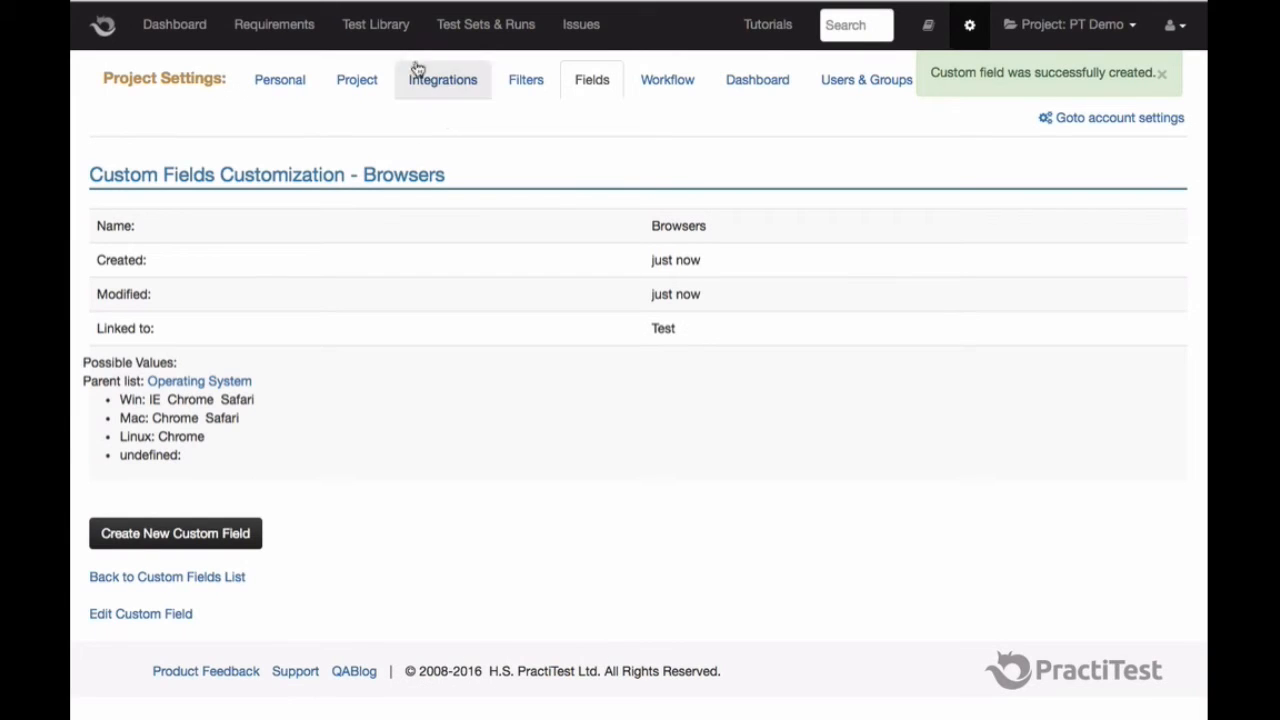
Step: Open the "Delete Entities" test from the Test Library, set its Operating System to Win and check the available Browsers options
{"action": "left_click", "coordinate": [391, 24]}
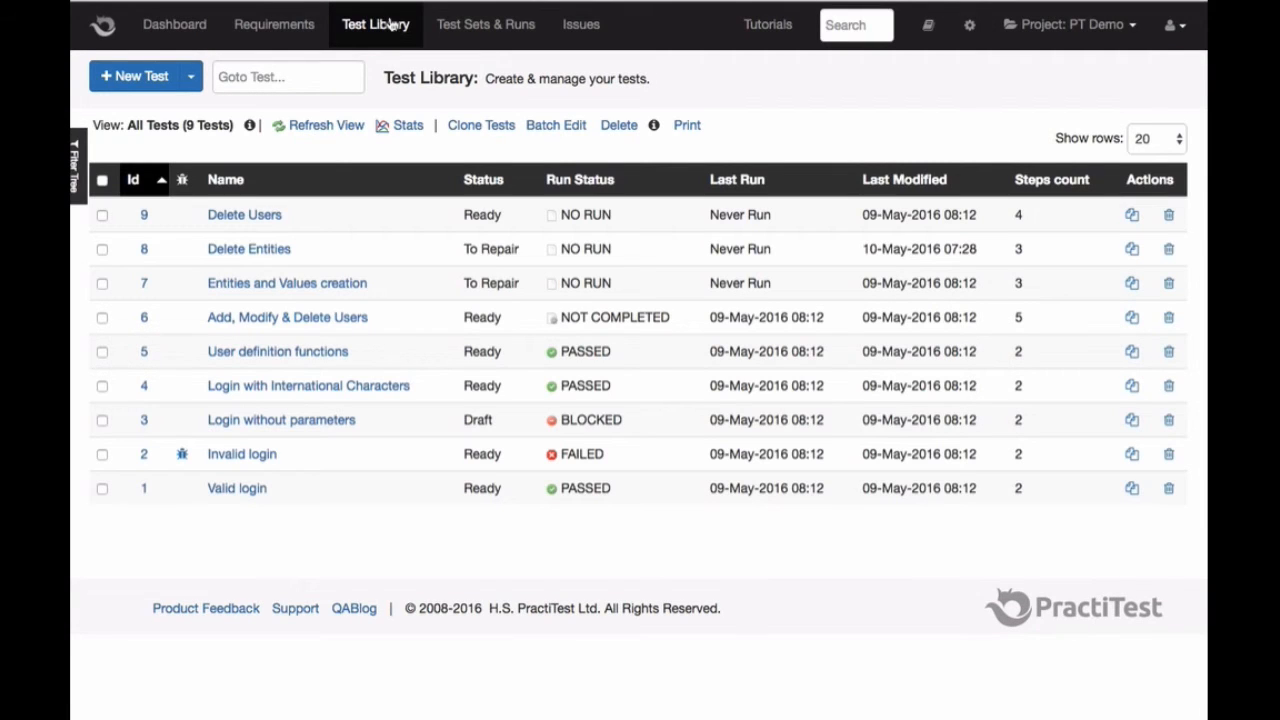
{"action": "left_click", "coordinate": [260, 249]}
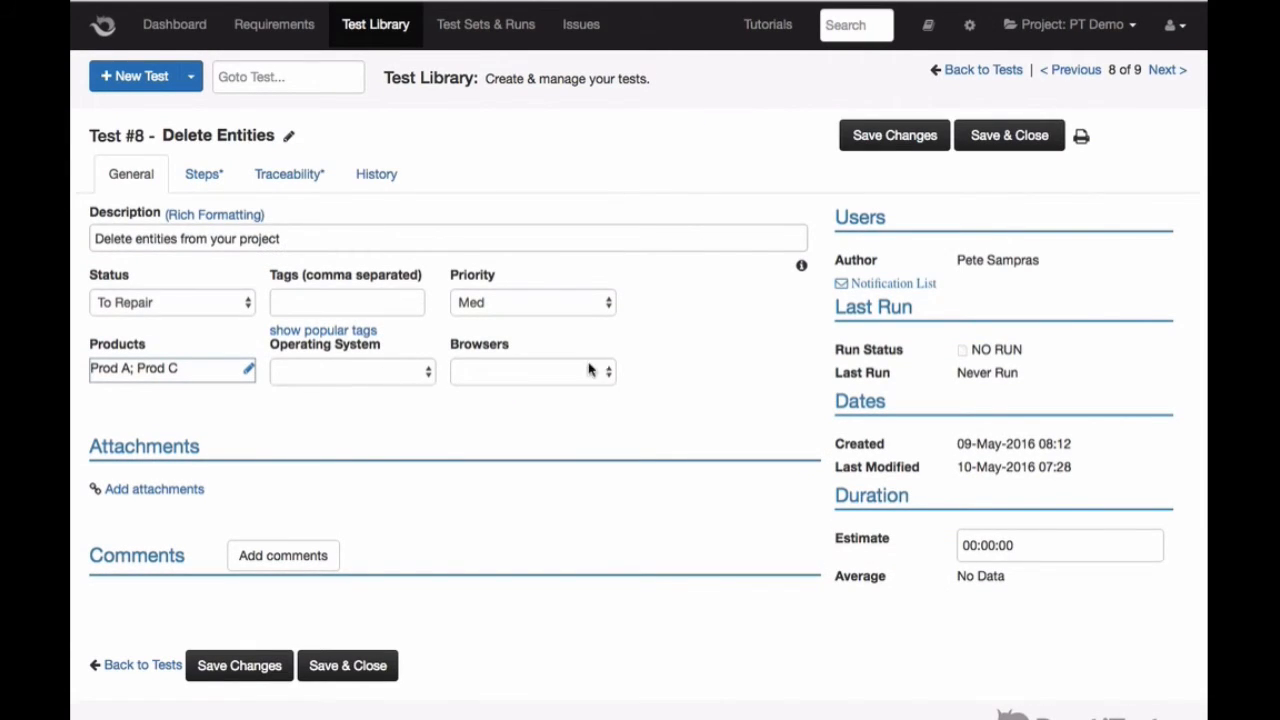
{"action": "left_click", "coordinate": [516, 375]}
{"action": "left_click", "coordinate": [396, 376]}
{"action": "left_click", "coordinate": [394, 377]}
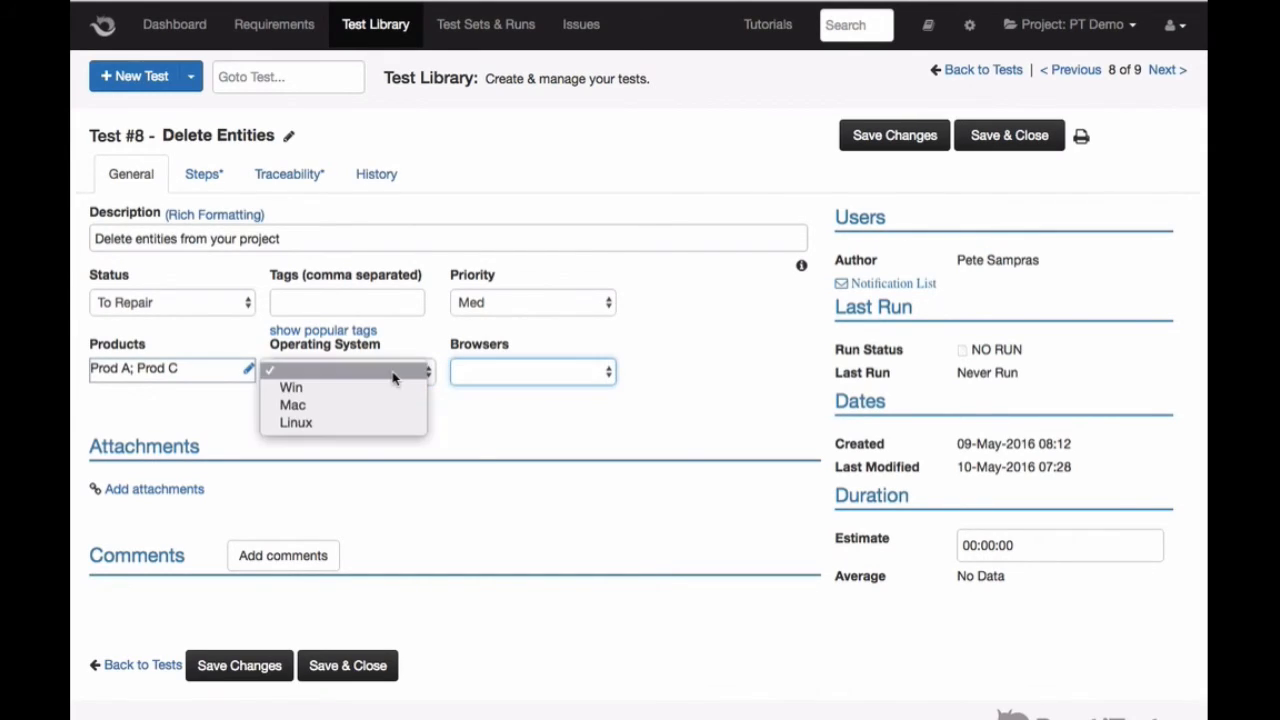
{"action": "left_click", "coordinate": [369, 389]}
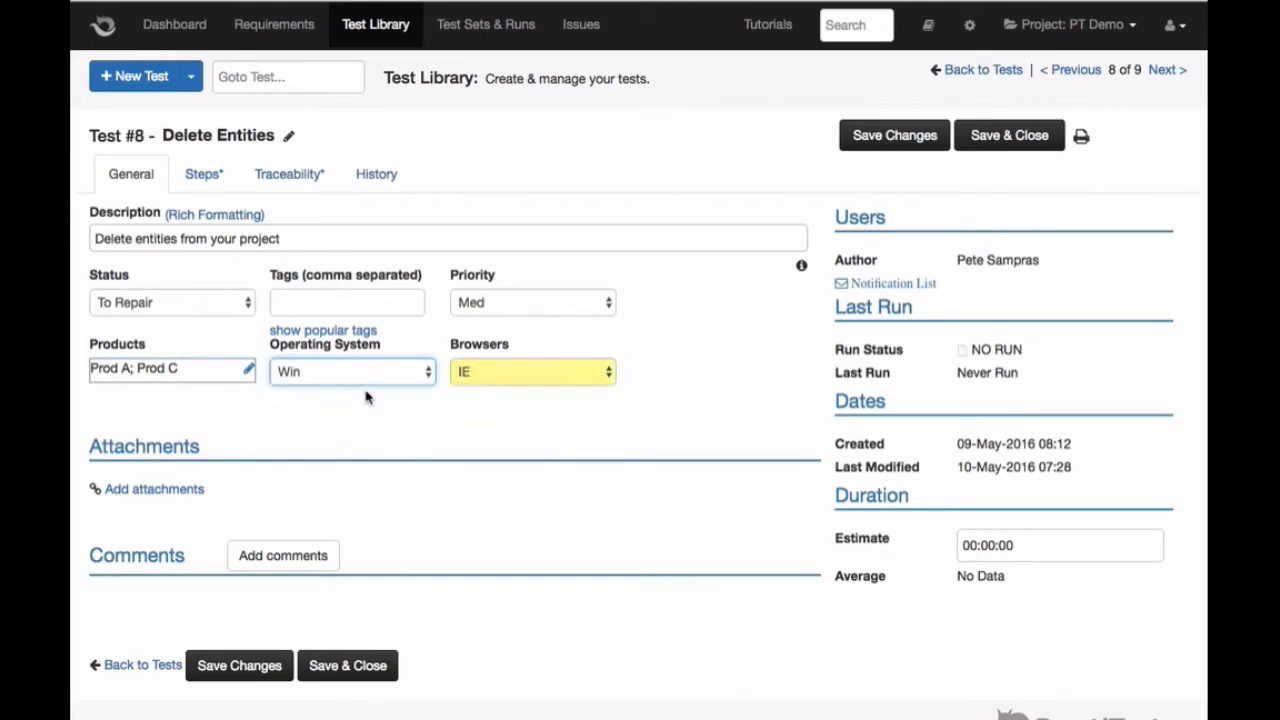
{"action": "left_click", "coordinate": [566, 378]}
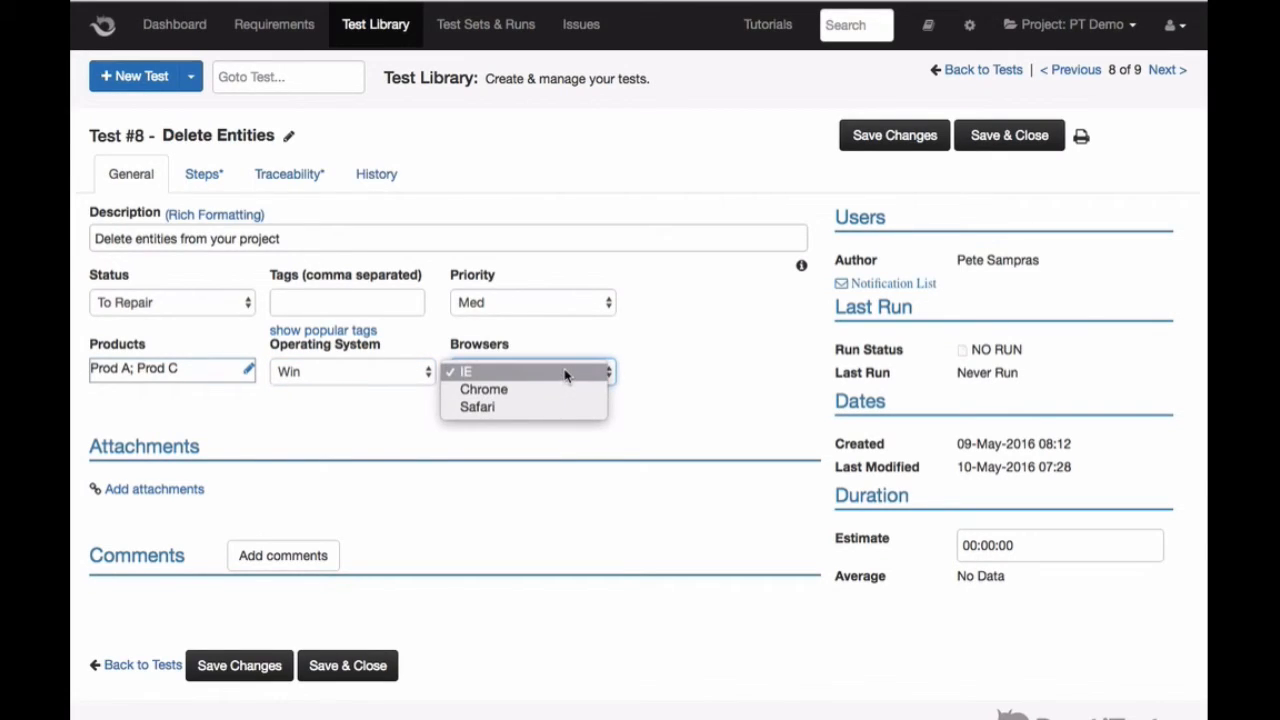
{"action": "left_click", "coordinate": [566, 373]}
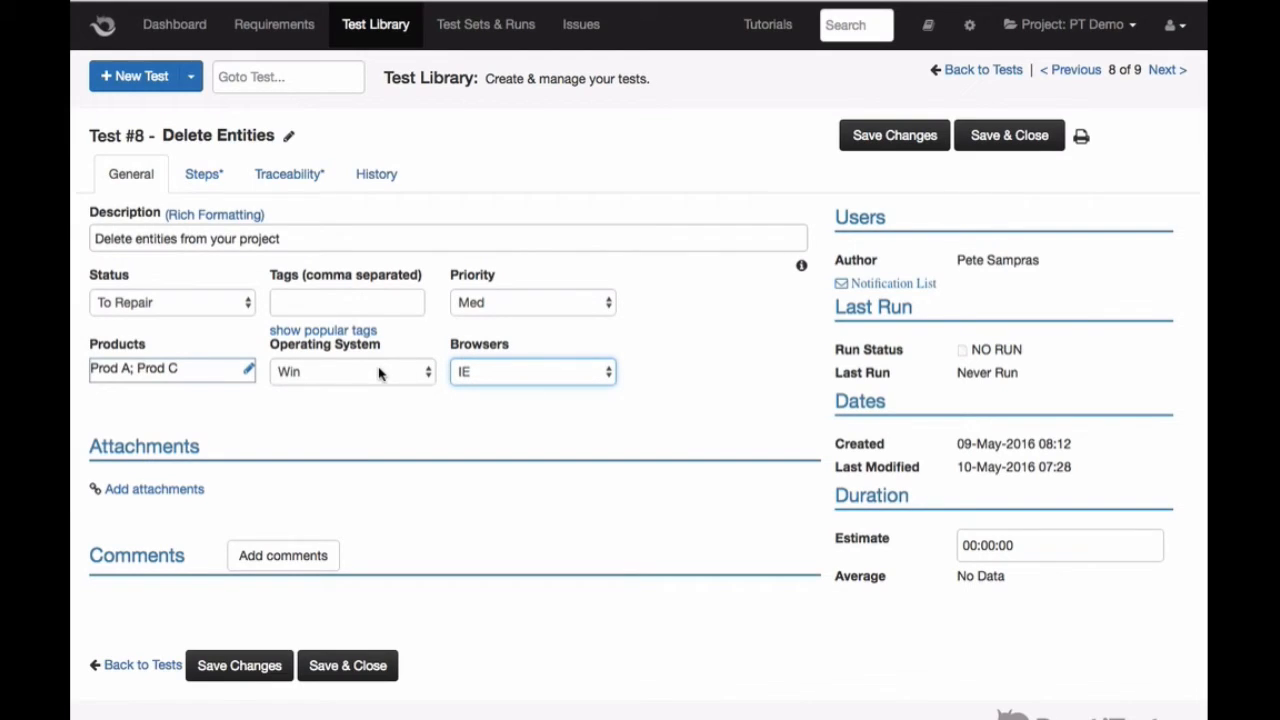
Step: Switch the test's Operating System to Mac and check the Browsers options, keeping Chrome
{"action": "left_click", "coordinate": [400, 371]}
{"action": "left_click", "coordinate": [363, 392]}
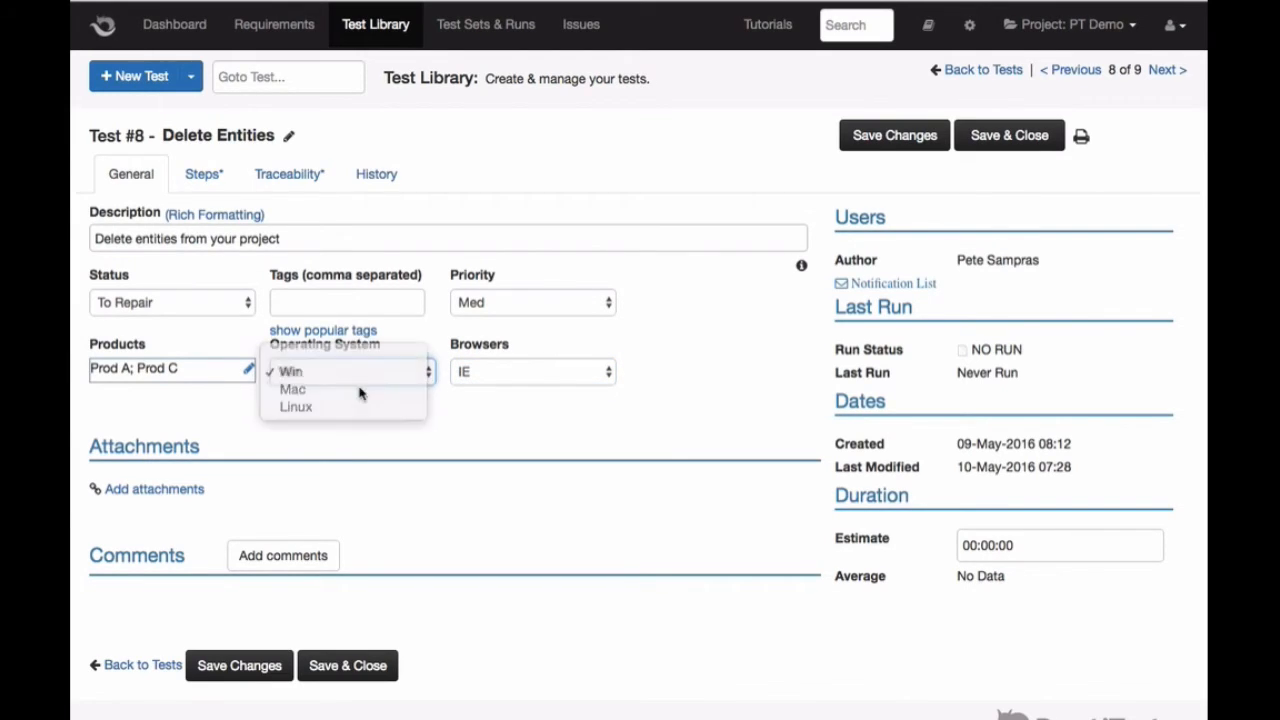
{"action": "left_click", "coordinate": [507, 385]}
{"action": "left_click", "coordinate": [510, 391]}
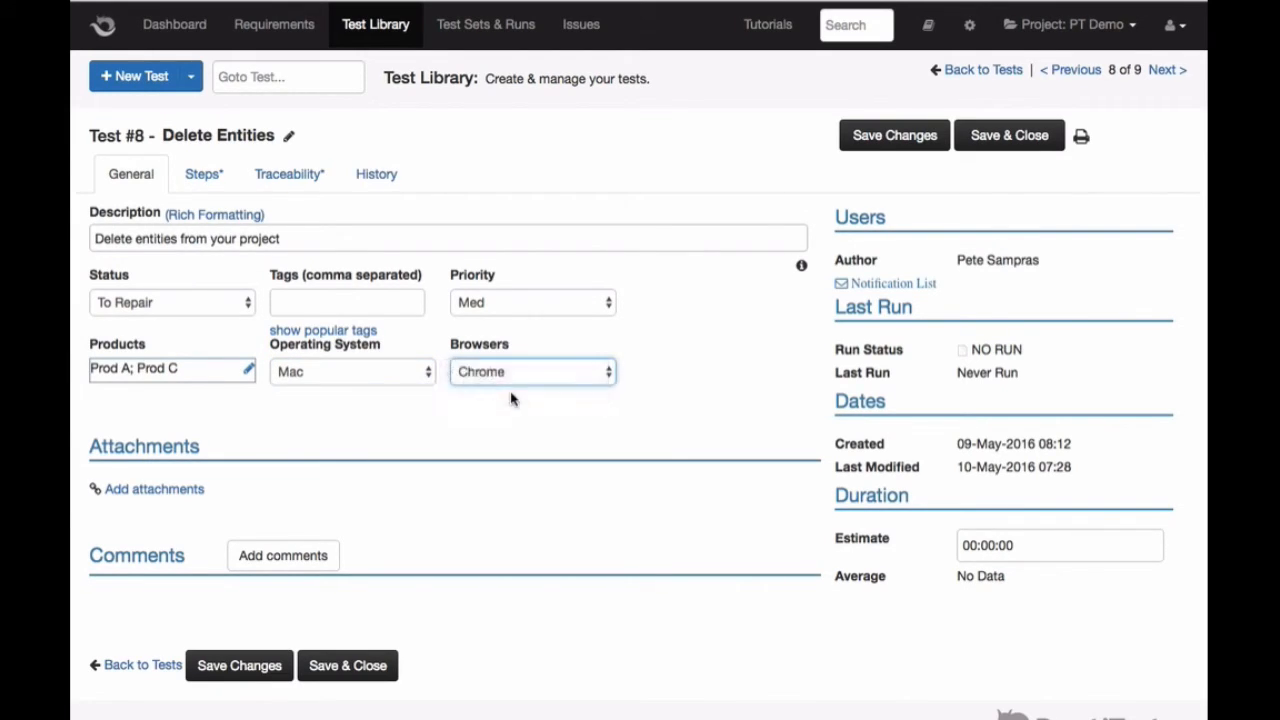
Step: Set the test's Operating System to Linux and check the Browsers options, keeping Chrome
{"action": "left_click", "coordinate": [349, 373]}
{"action": "left_click", "coordinate": [340, 391]}
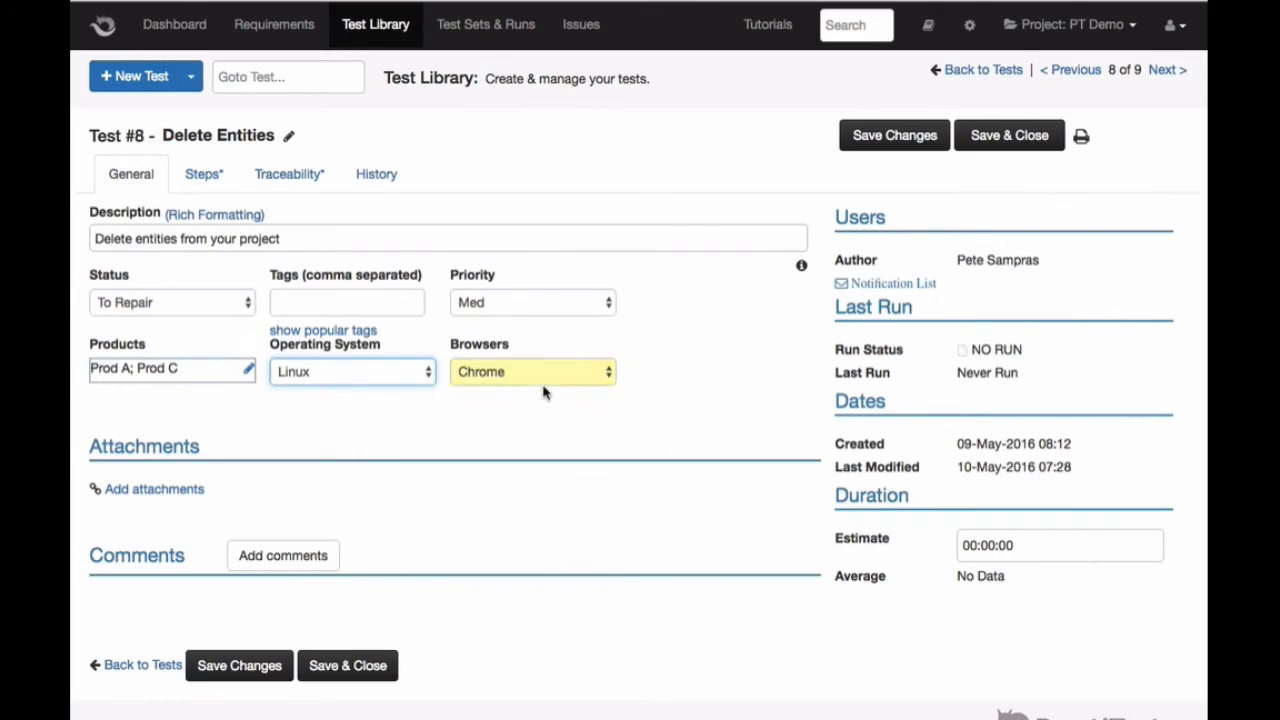
{"action": "left_click", "coordinate": [543, 385]}
{"action": "left_click", "coordinate": [543, 376]}
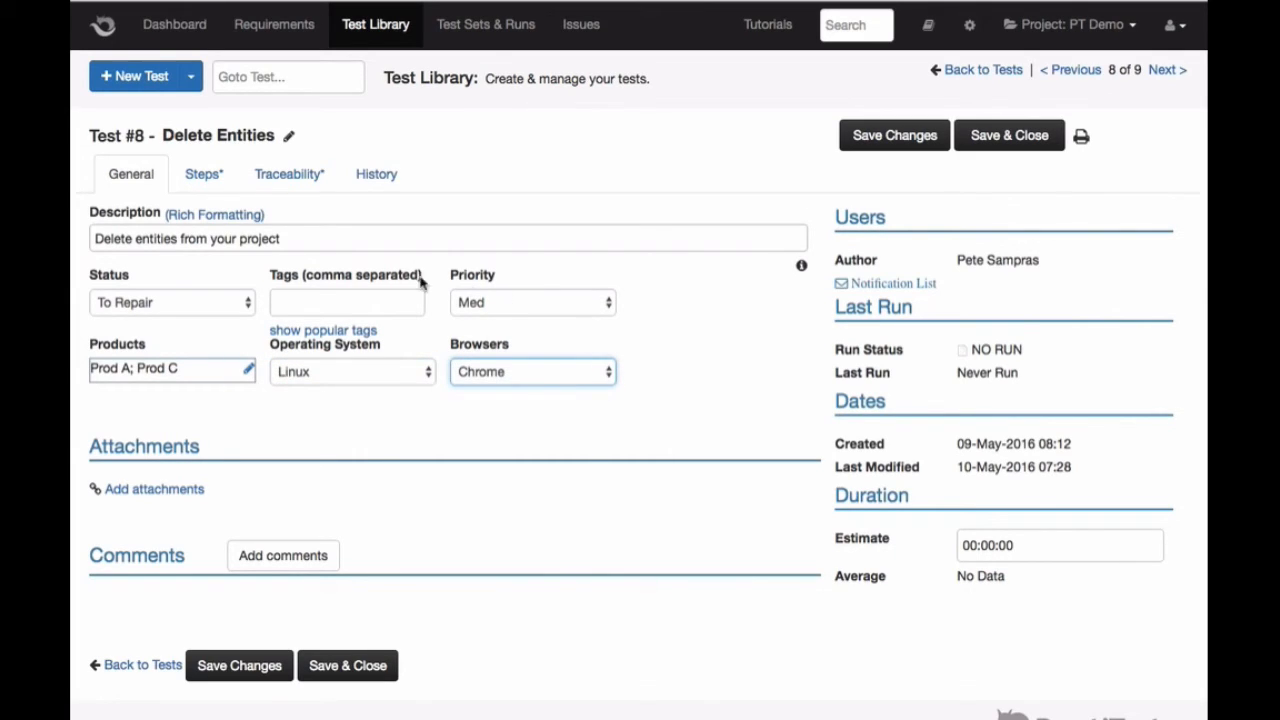